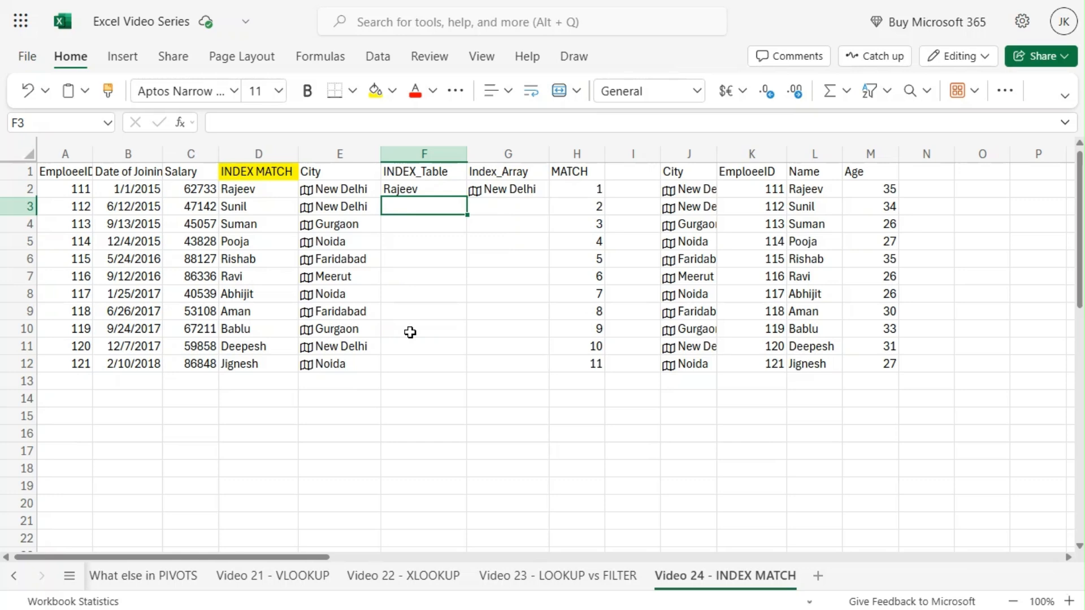
# Step: Compare the employee data range A1:C12 with the lookup table range J1:M12
pyautogui.moveTo(63, 173); pyautogui.dragTo(199, 361)
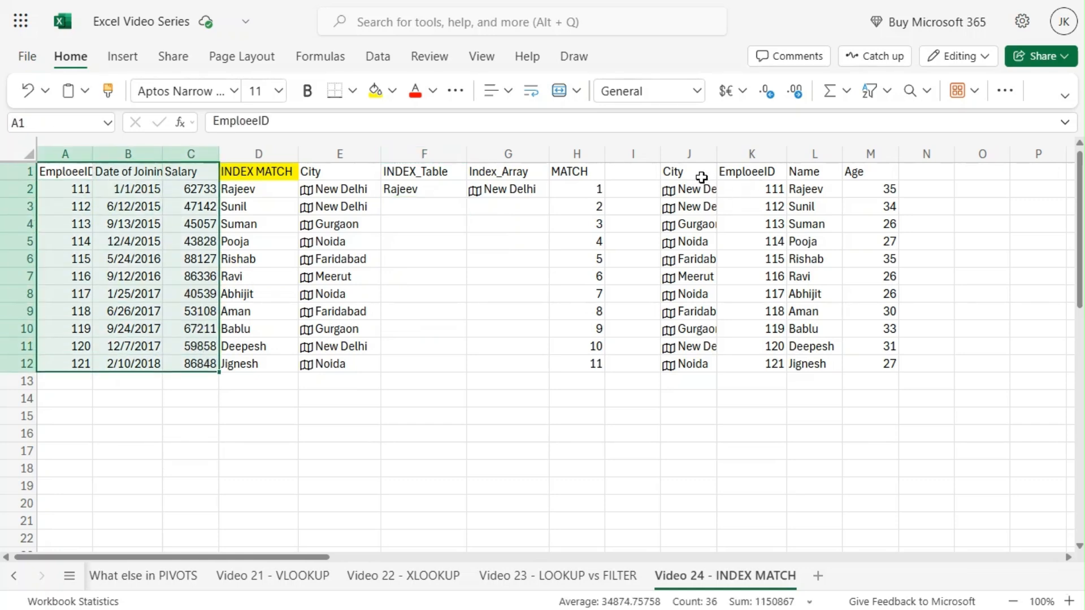
pyautogui.moveTo(701, 177); pyautogui.dragTo(880, 366)
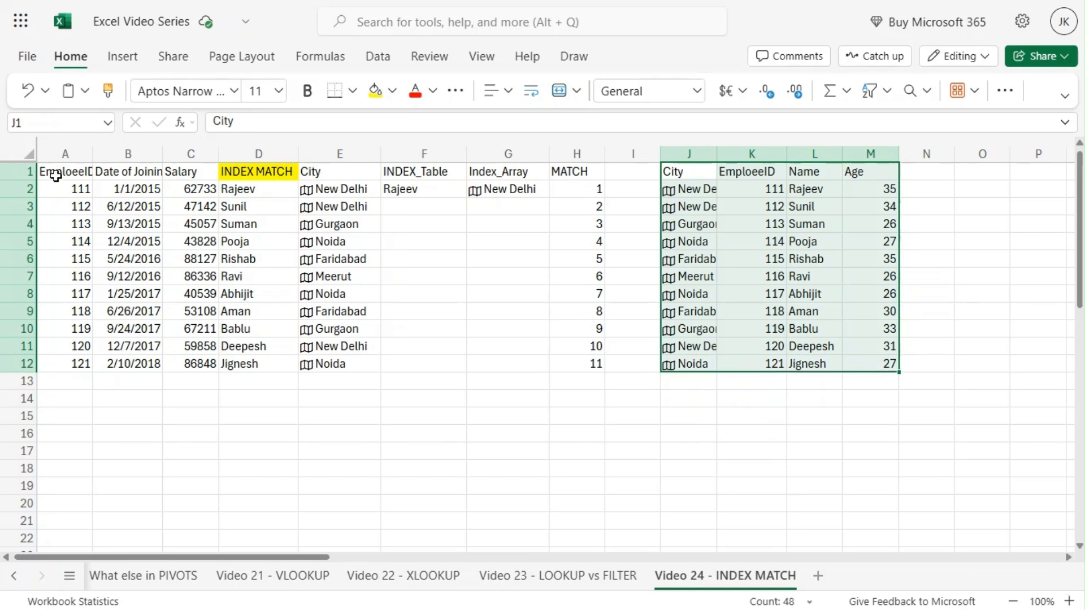
pyautogui.moveTo(56, 176); pyautogui.dragTo(181, 358)
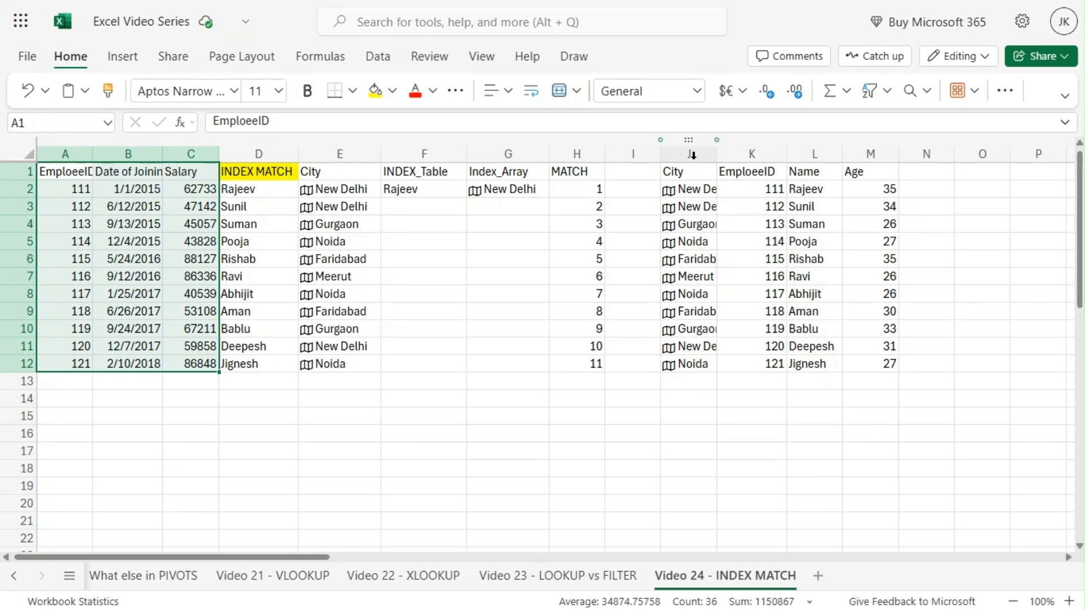
pyautogui.moveTo(692, 171); pyautogui.dragTo(879, 364)
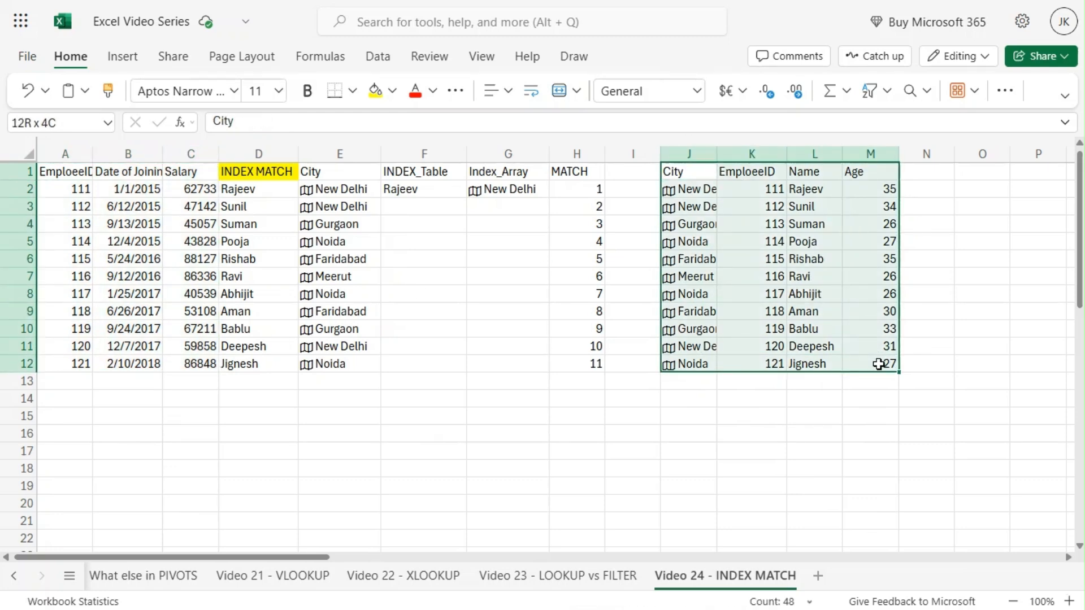
pyautogui.click(1003, 347)
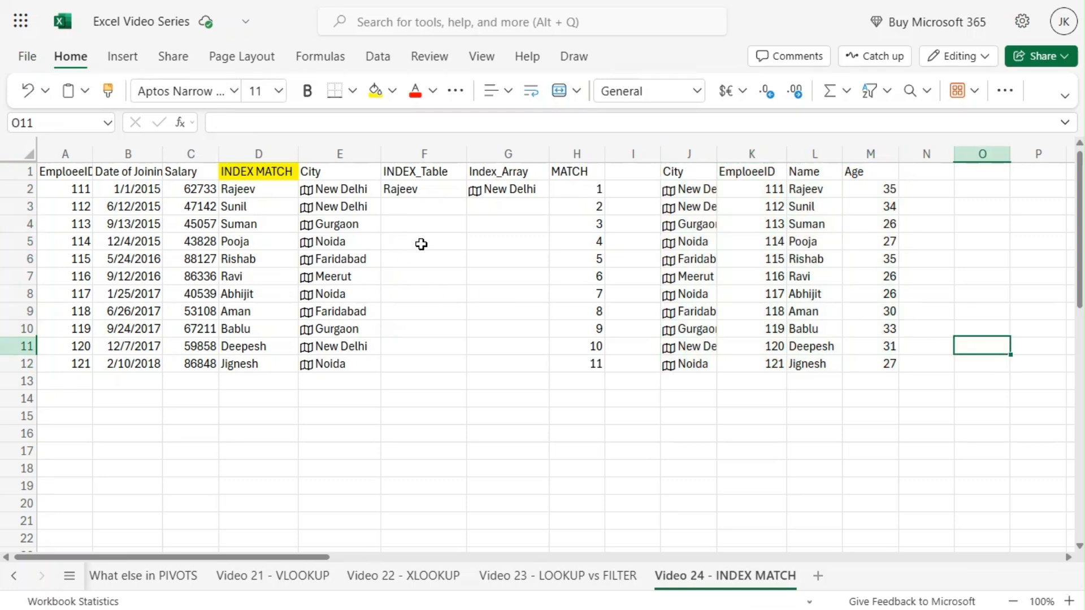
# Step: Inspect the existing INDEX formula in F2 and its highlighted reference range
pyautogui.click(419, 190)
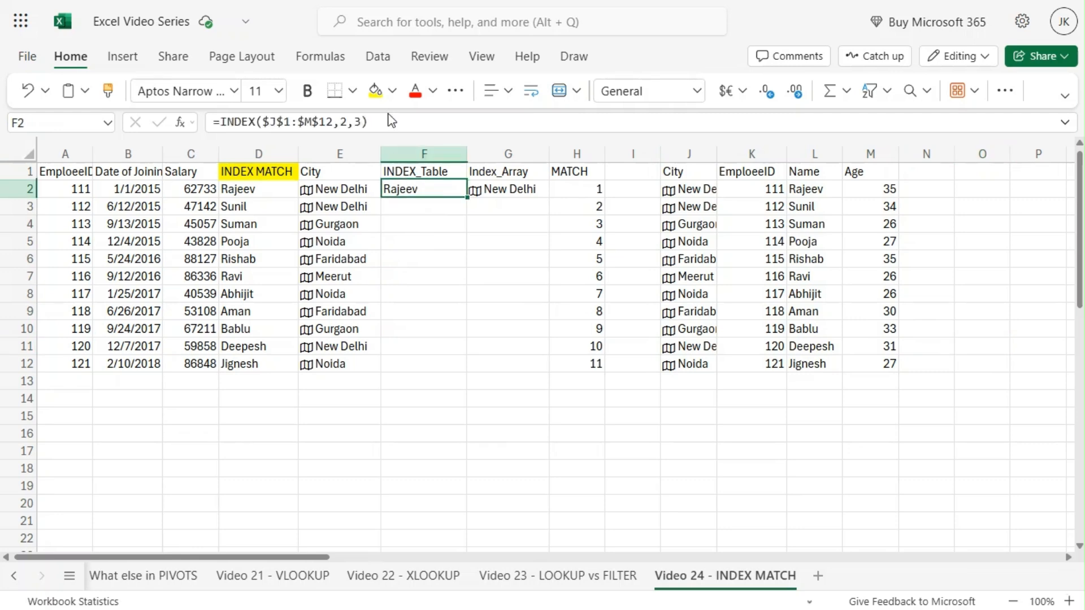
pyautogui.click(391, 122)
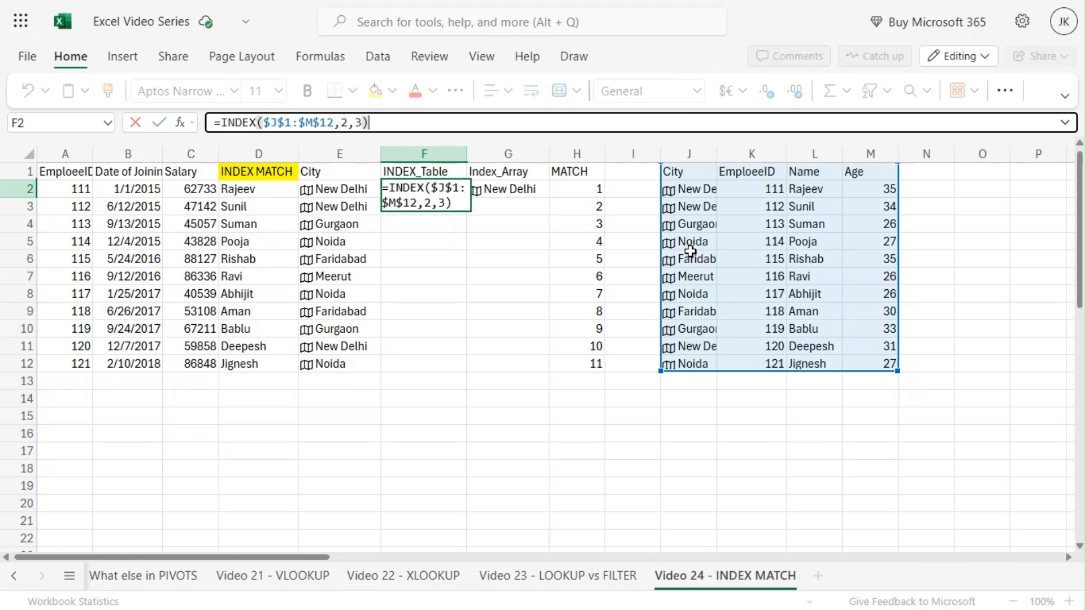
pyautogui.hotkey('ctrl', 'Return')
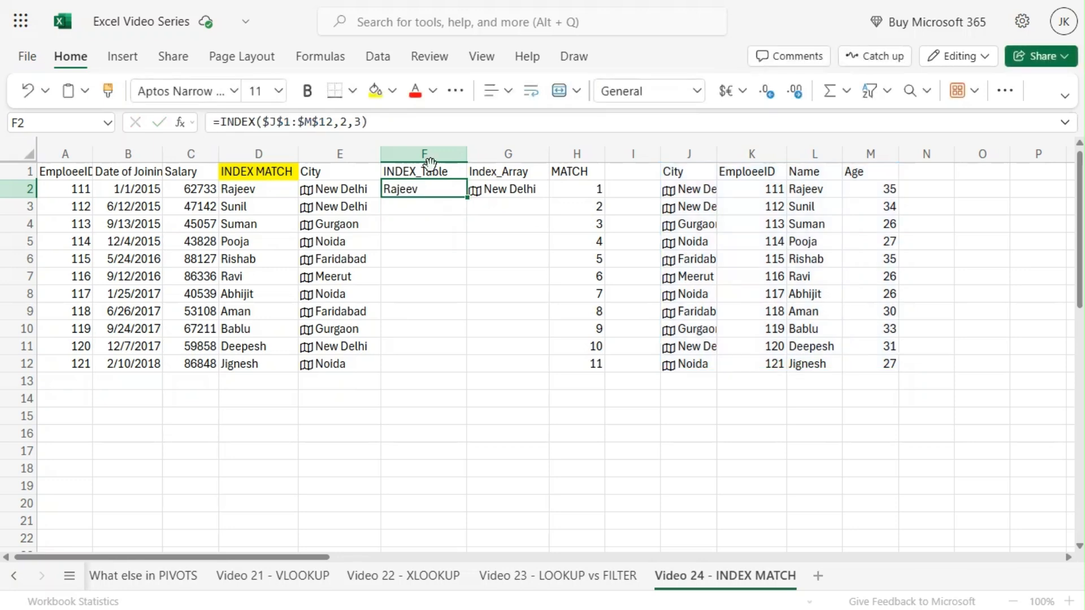
# Step: Enter =INDEX($K$1:$M$12, 3, 2) in F3 to return the name from row 3, column 2
pyautogui.click(395, 204)
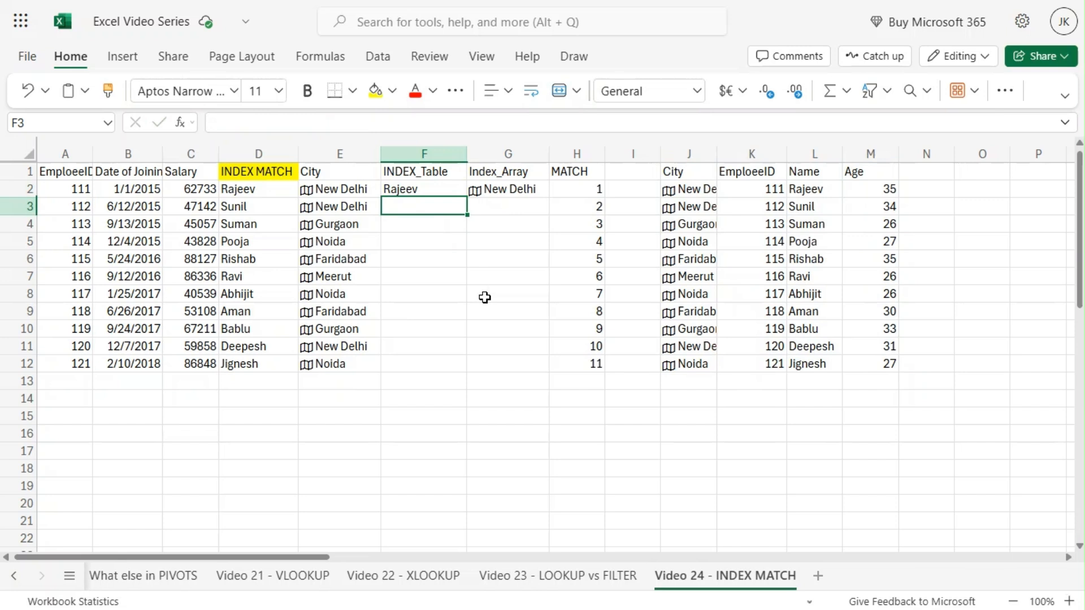
pyautogui.write('=IN')
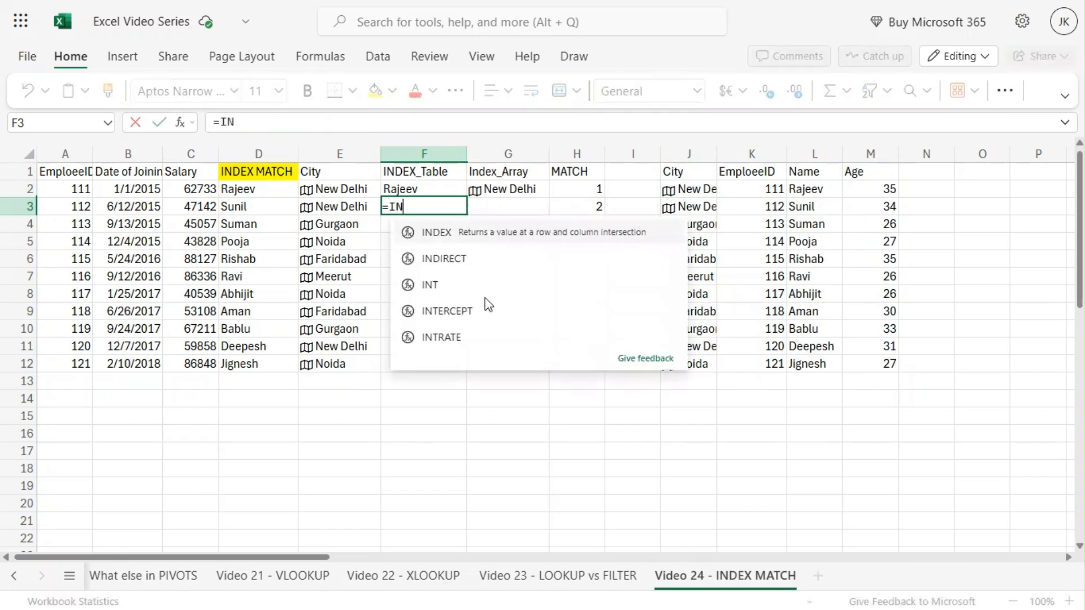
pyautogui.press('Tab')
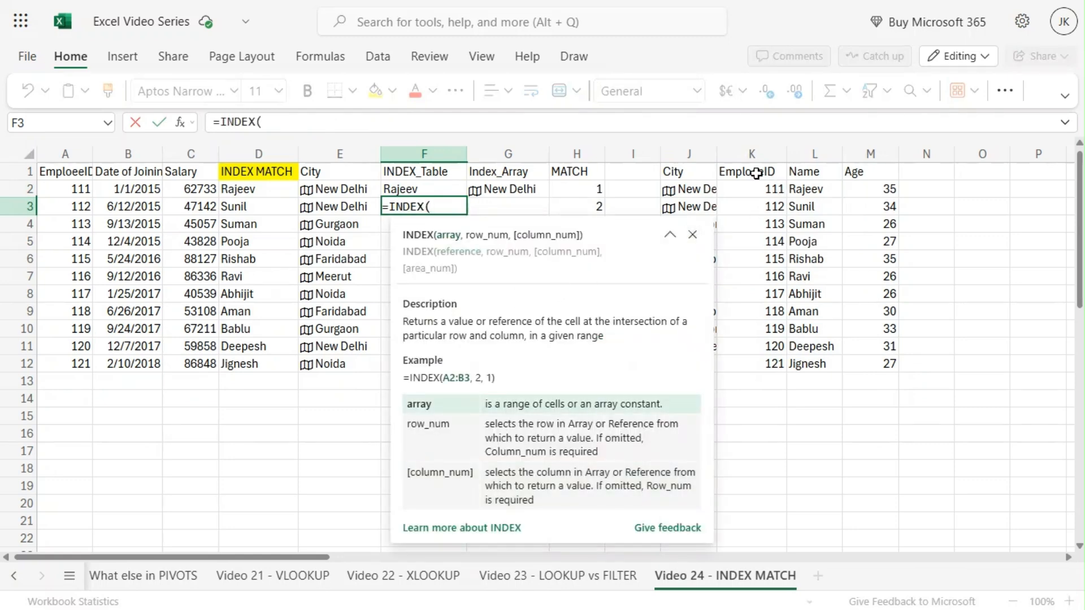
pyautogui.moveTo(756, 173); pyautogui.dragTo(859, 360)
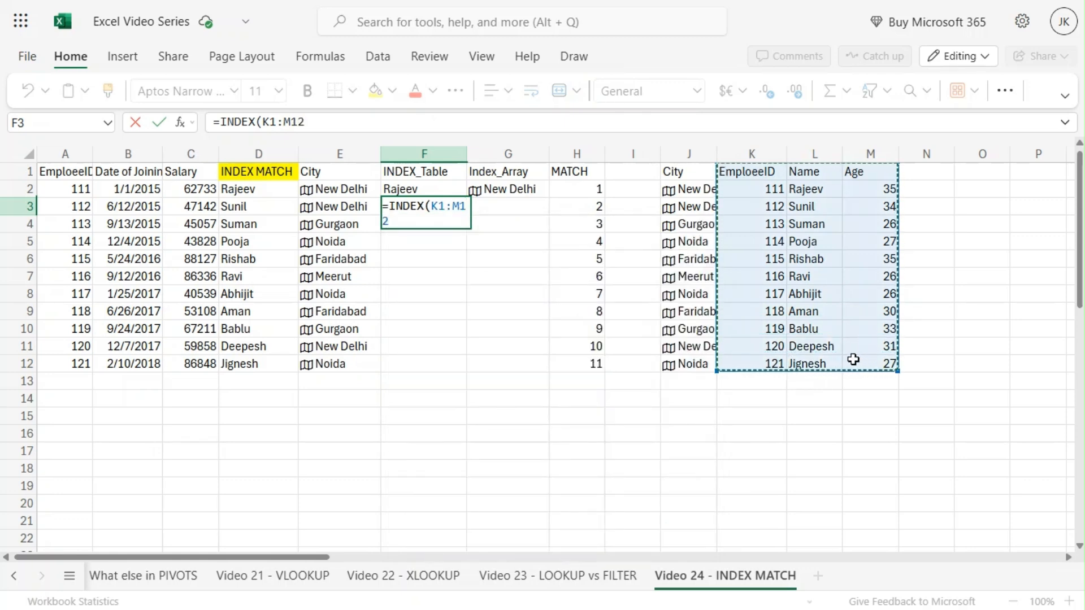
pyautogui.press('F4')
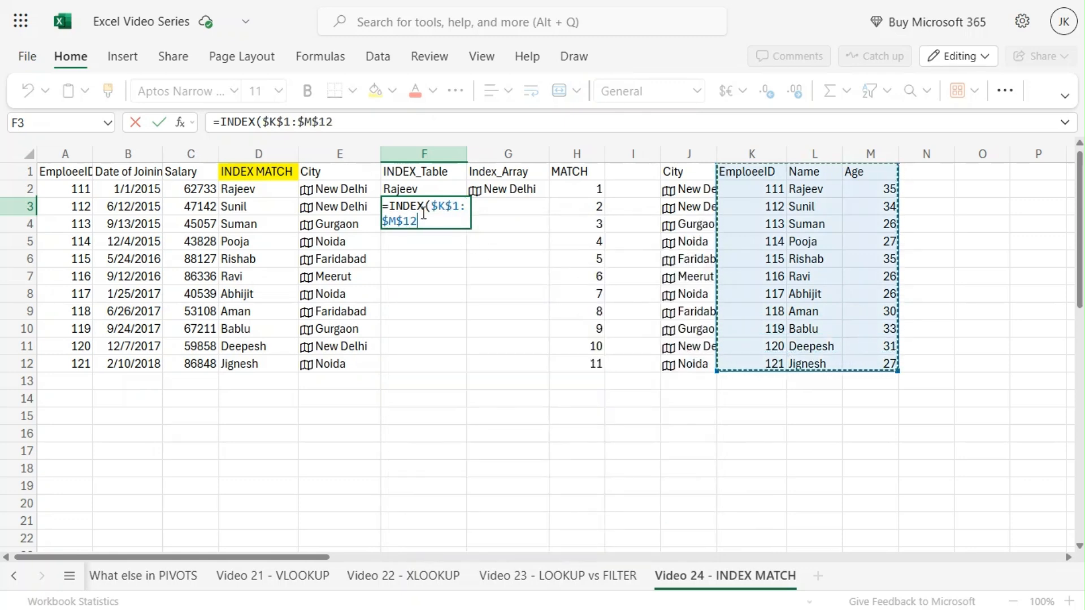
pyautogui.write(',')
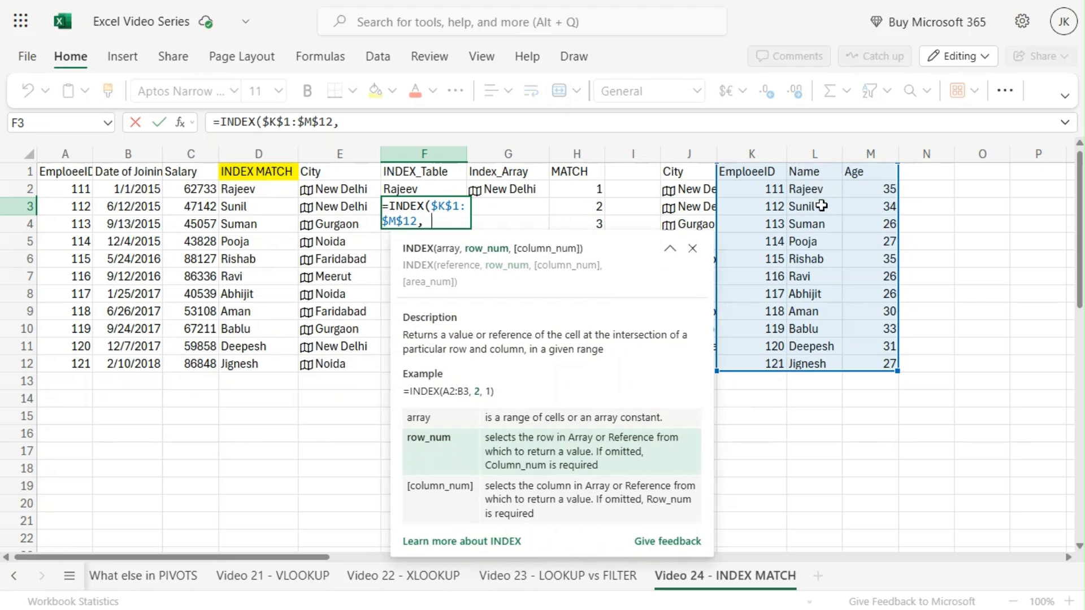
pyautogui.write('3,')
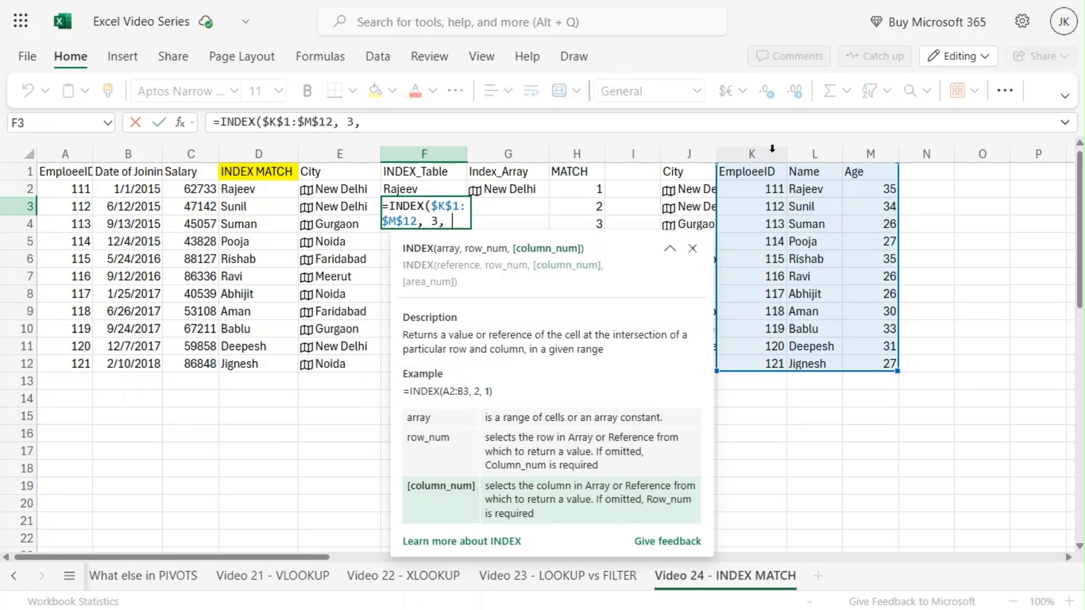
pyautogui.write('2')
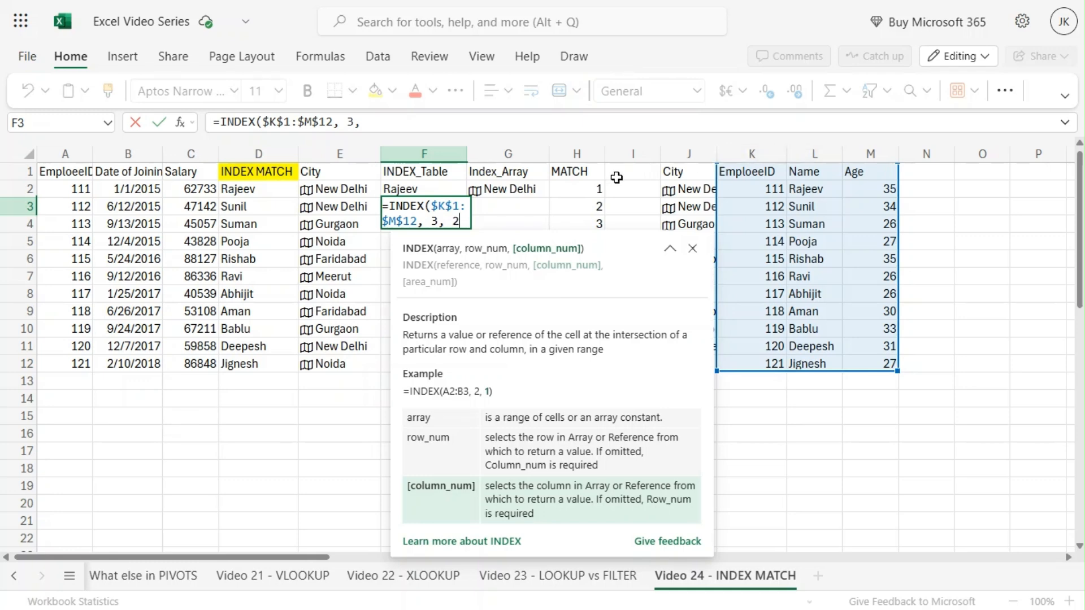
pyautogui.write(')')
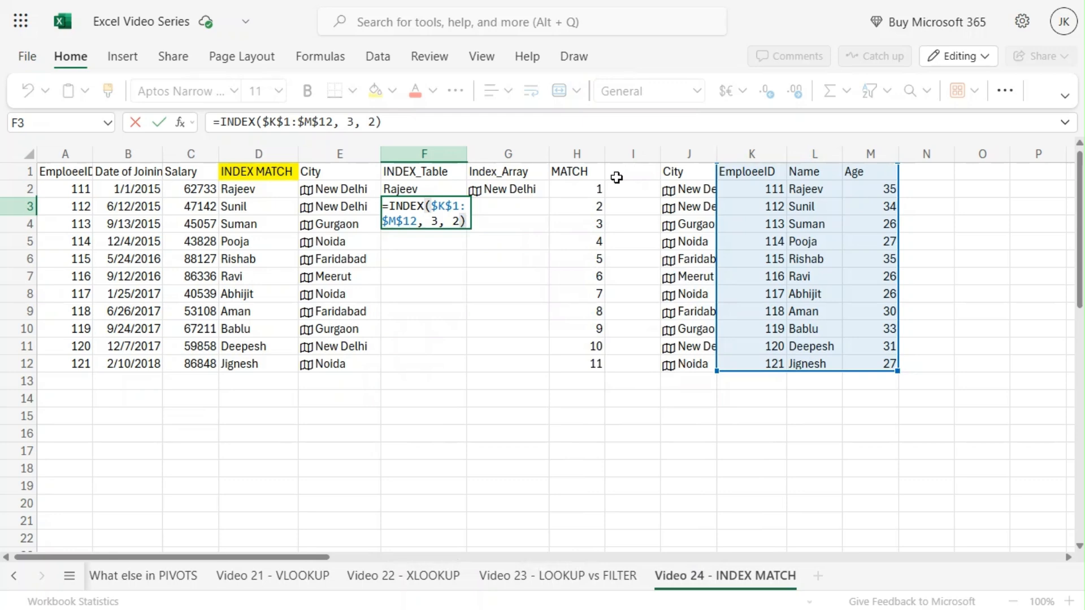
pyautogui.press('Return')
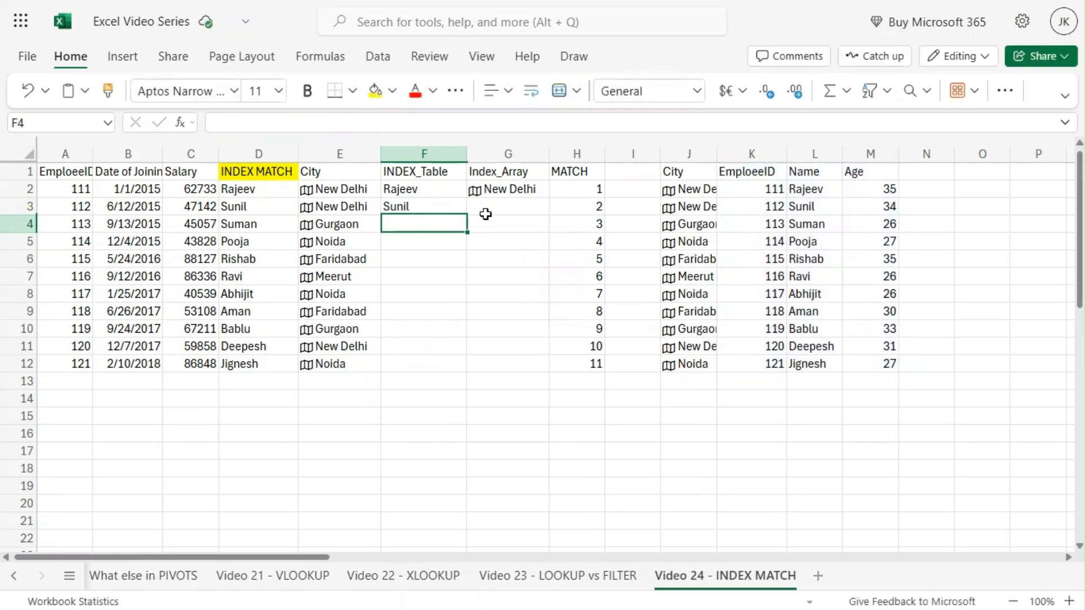
# Step: Widen column J so the full city names are visible
pyautogui.click(438, 204)
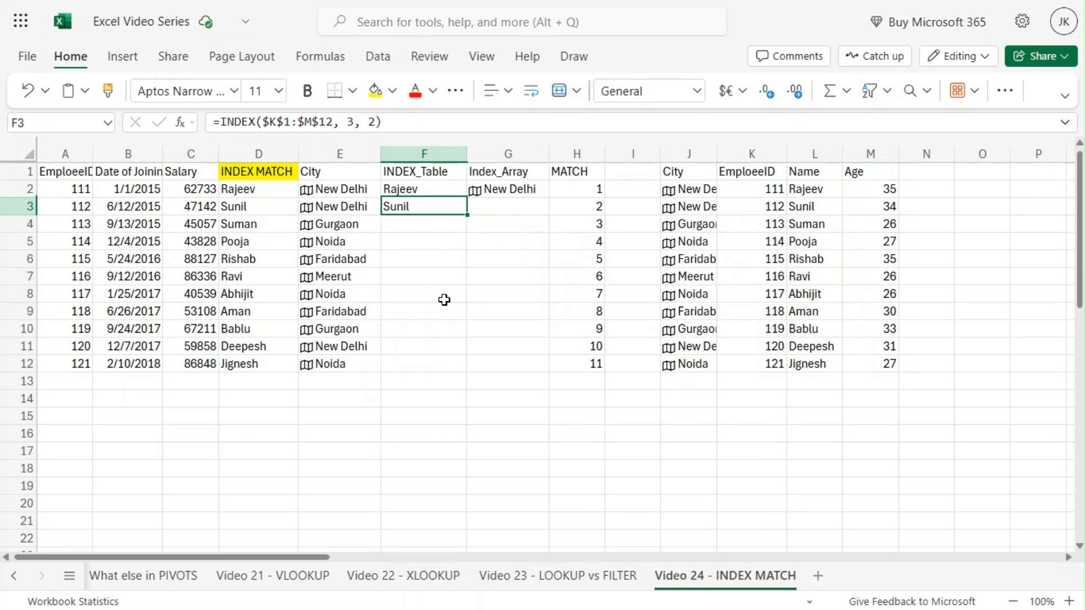
pyautogui.click(511, 205)
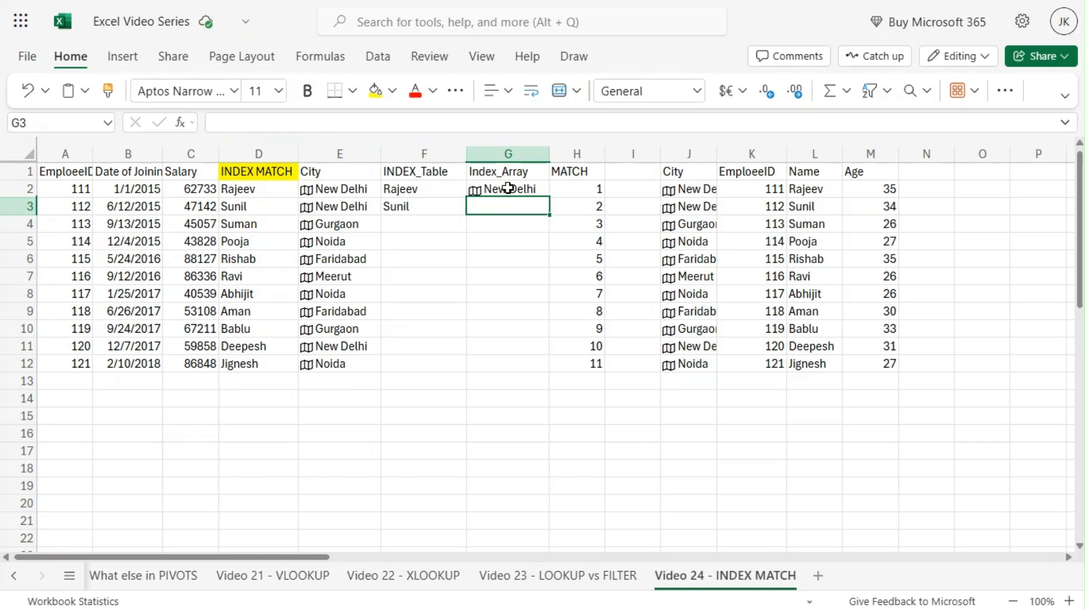
pyautogui.click(509, 188)
pyautogui.click(501, 205)
pyautogui.moveTo(717, 154); pyautogui.dragTo(740, 164)
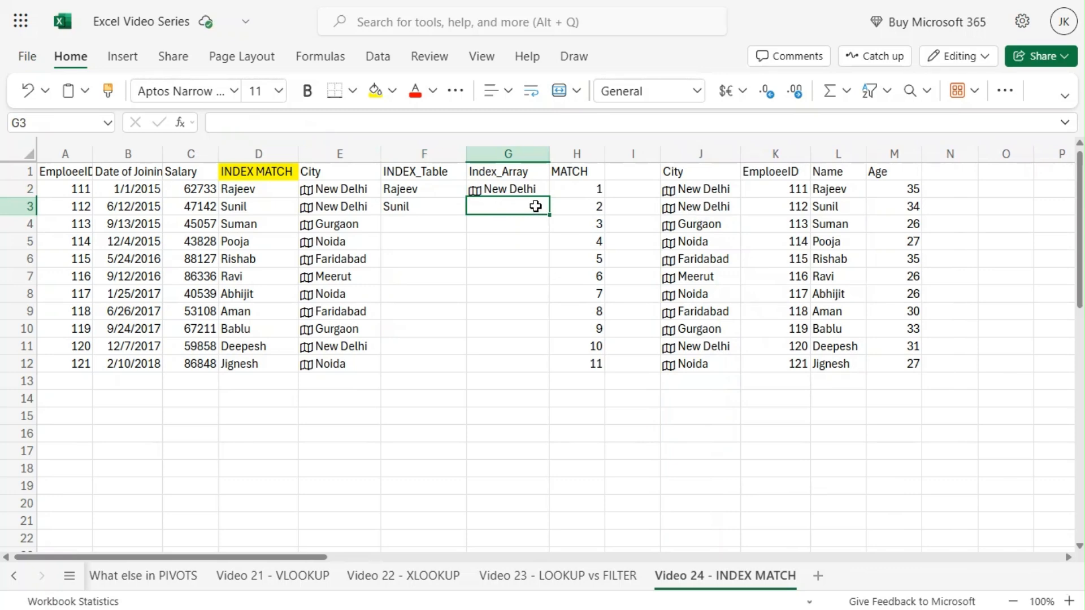
# Step: Enter =INDEX($J$1:$J$12, 3) in G3 to return the third city from the single-column range
pyautogui.write('=')
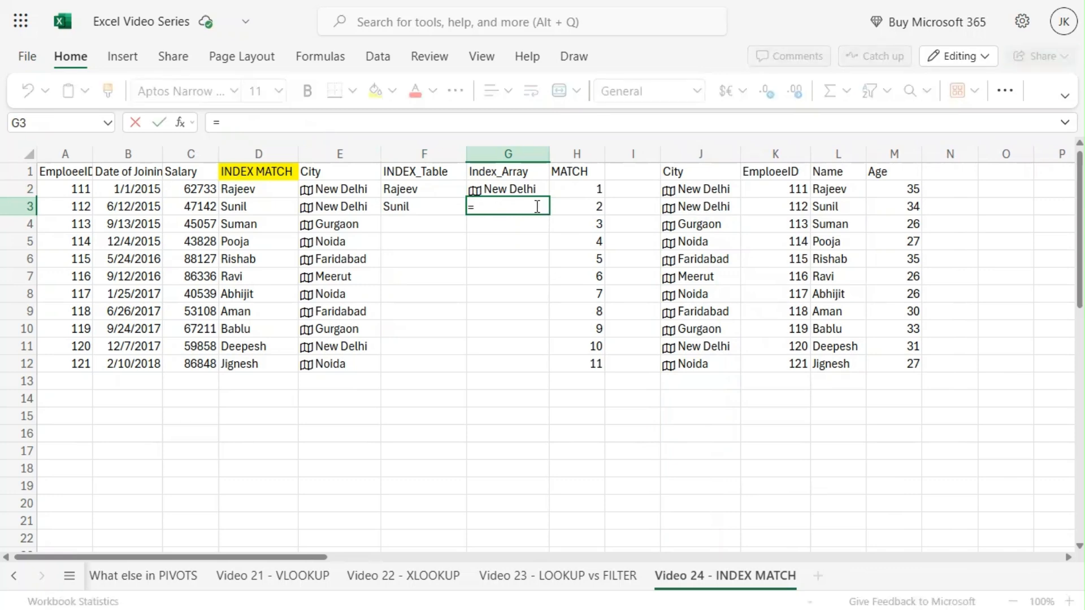
pyautogui.write('ind')
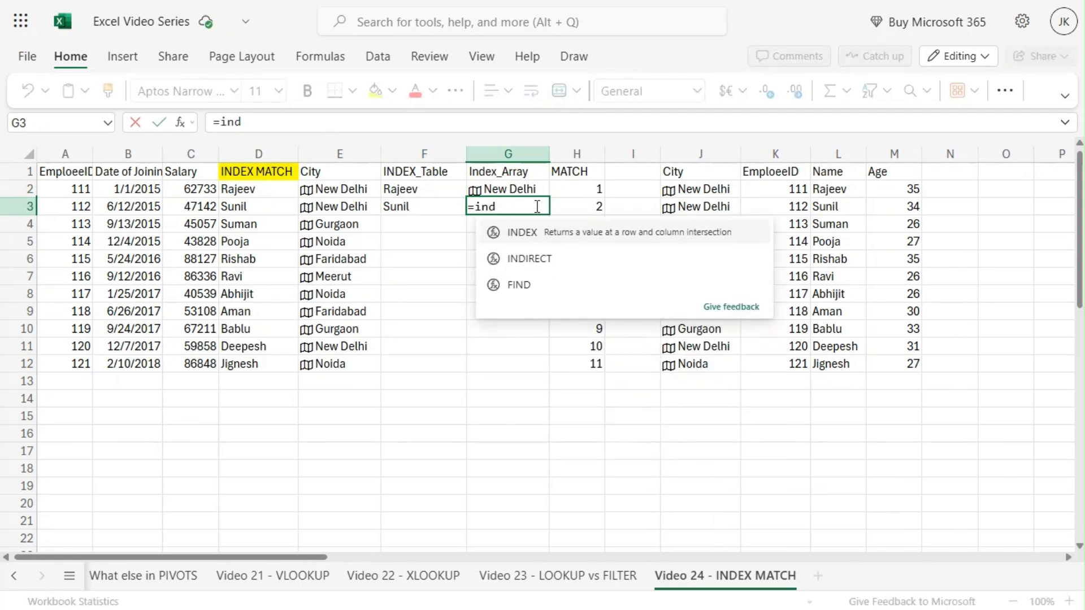
pyautogui.press('Tab')
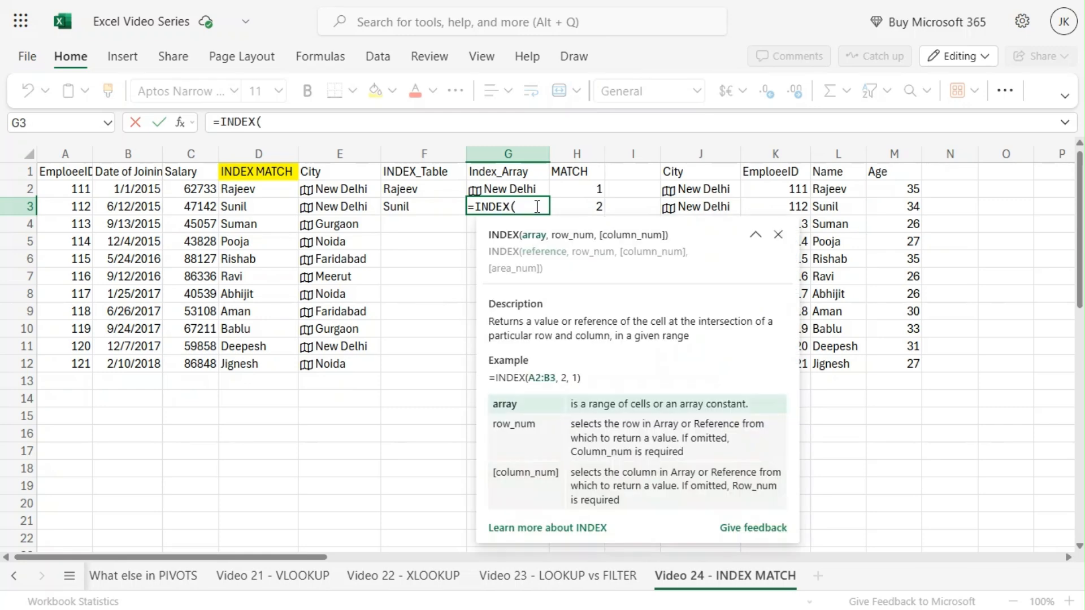
pyautogui.click(713, 167)
pyautogui.moveTo(713, 167); pyautogui.dragTo(713, 369)
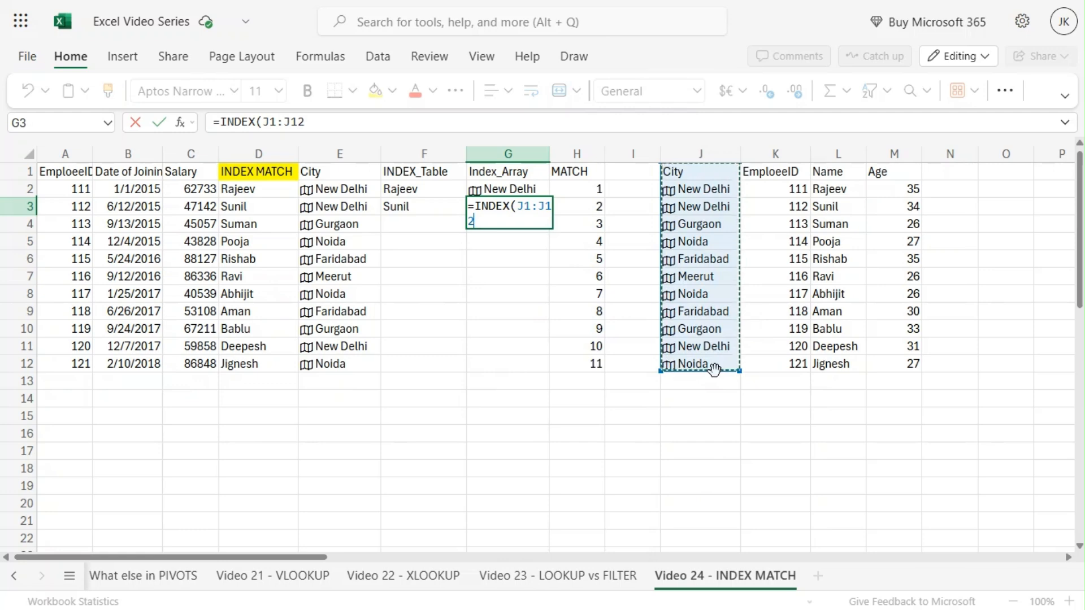
pyautogui.press('F4')
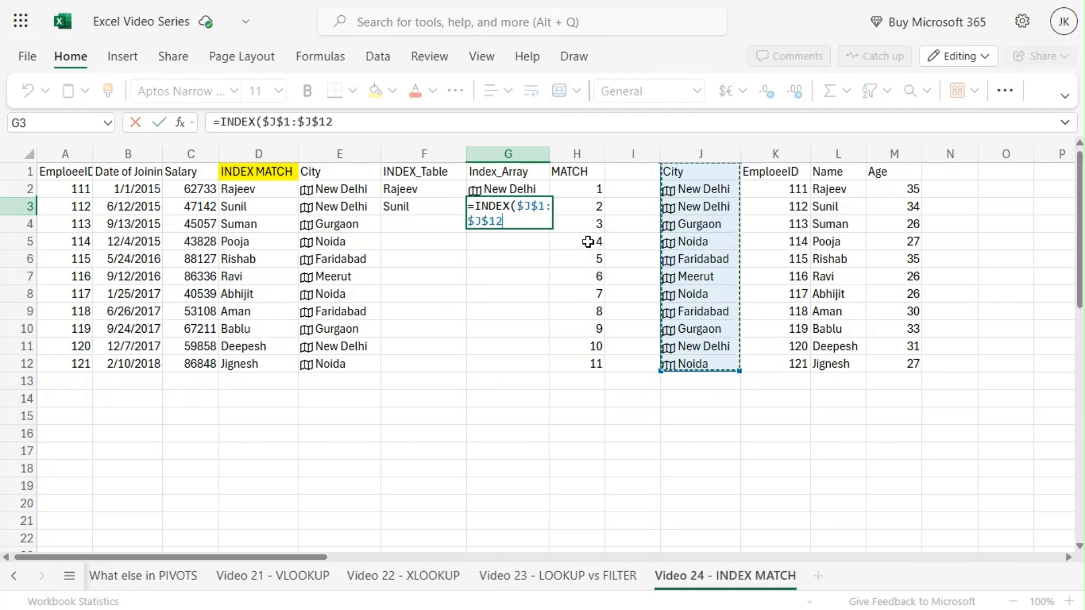
pyautogui.write(', ')
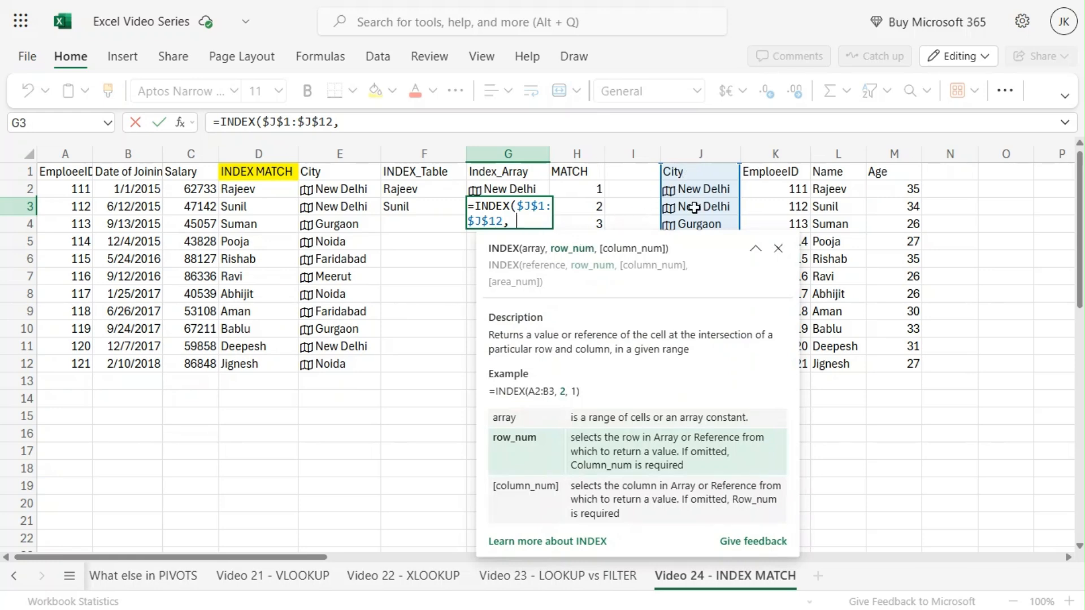
pyautogui.write('3)')
pyautogui.press('Return')
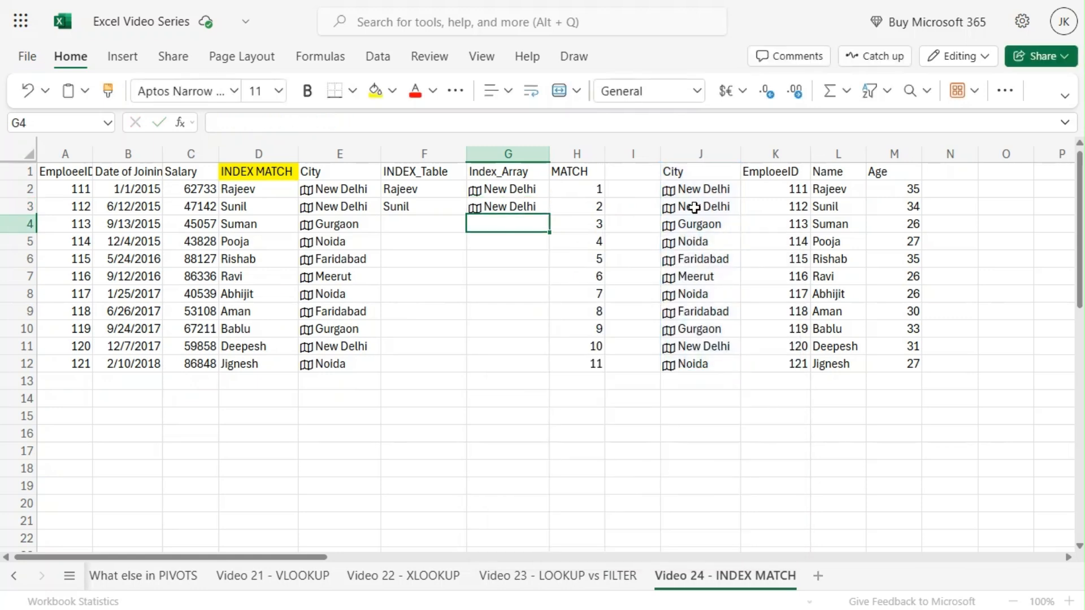
# Step: Inspect the INDEX formula in G3 and the MATCH formula in H2
pyautogui.click(517, 206)
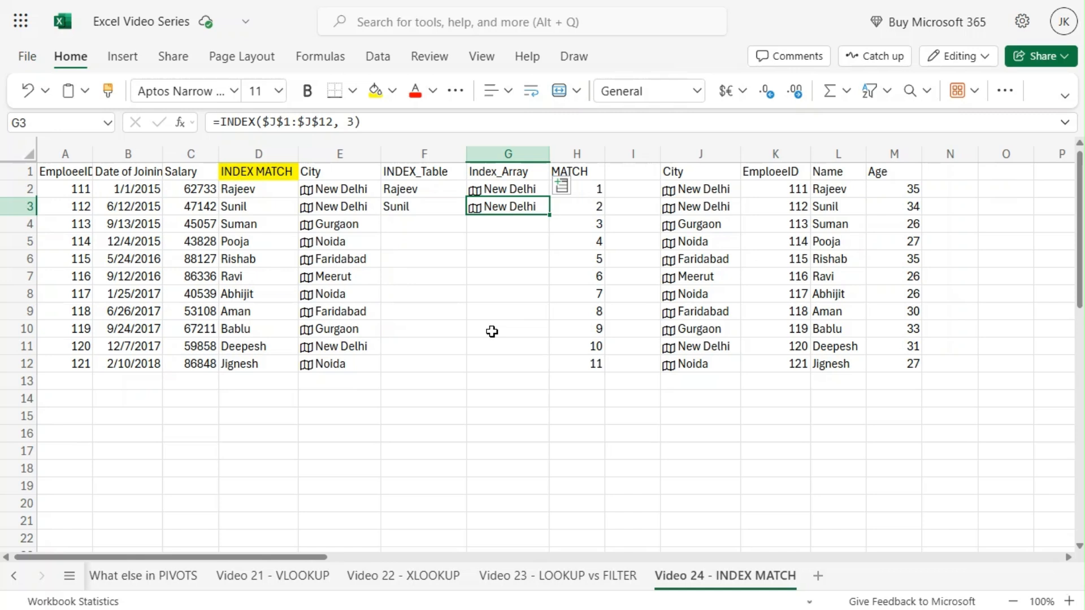
pyautogui.click(584, 172)
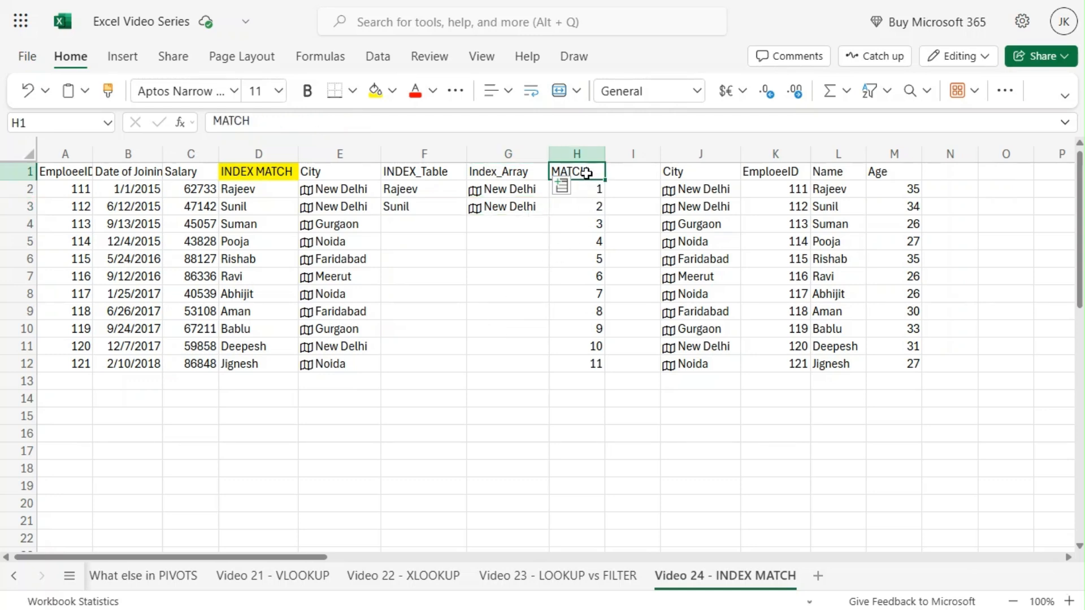
pyautogui.click(587, 191)
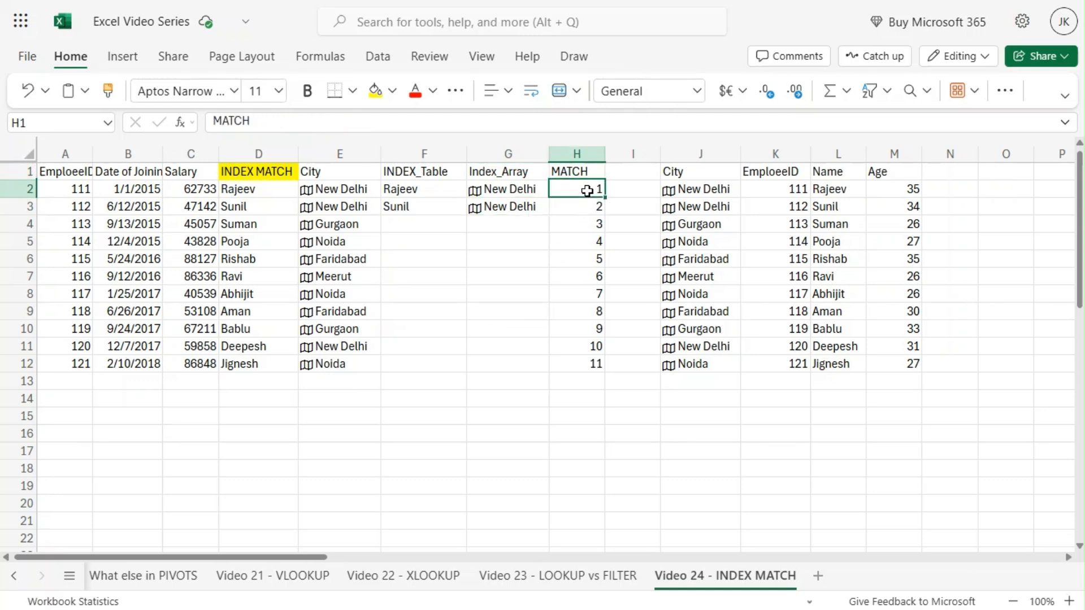
pyautogui.click(398, 120)
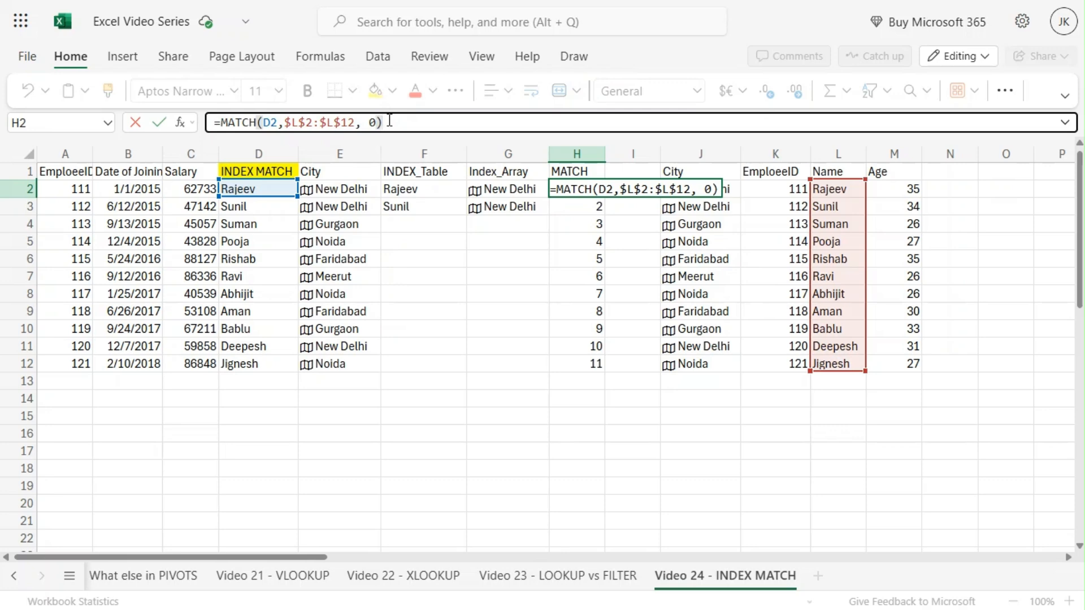
pyautogui.hotkey('ctrl', 'Return')
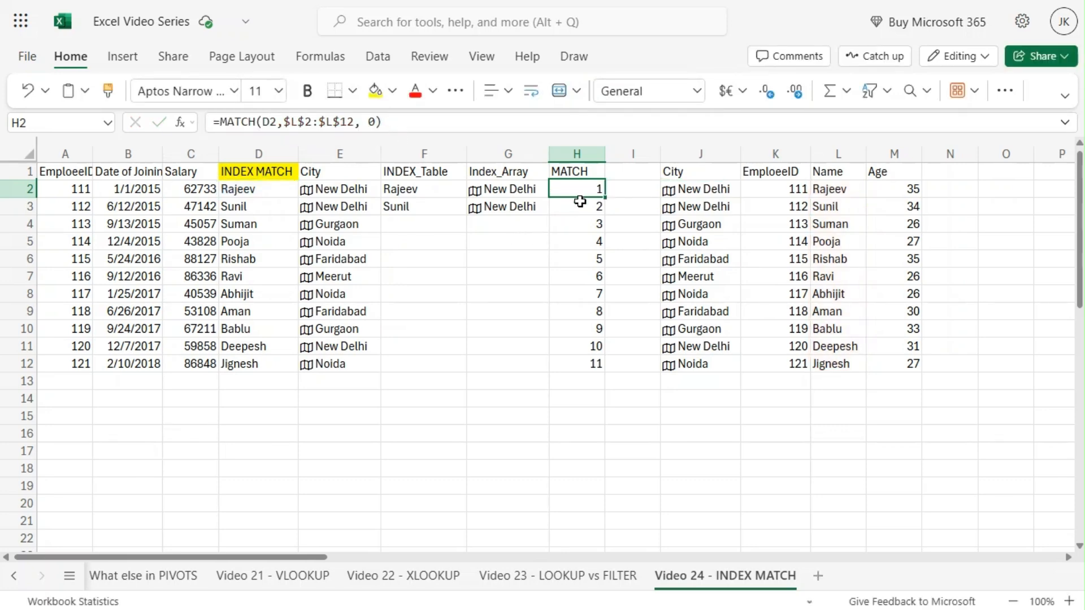
# Step: Clear the MATCH values from H3:H12
pyautogui.moveTo(579, 205); pyautogui.dragTo(589, 365)
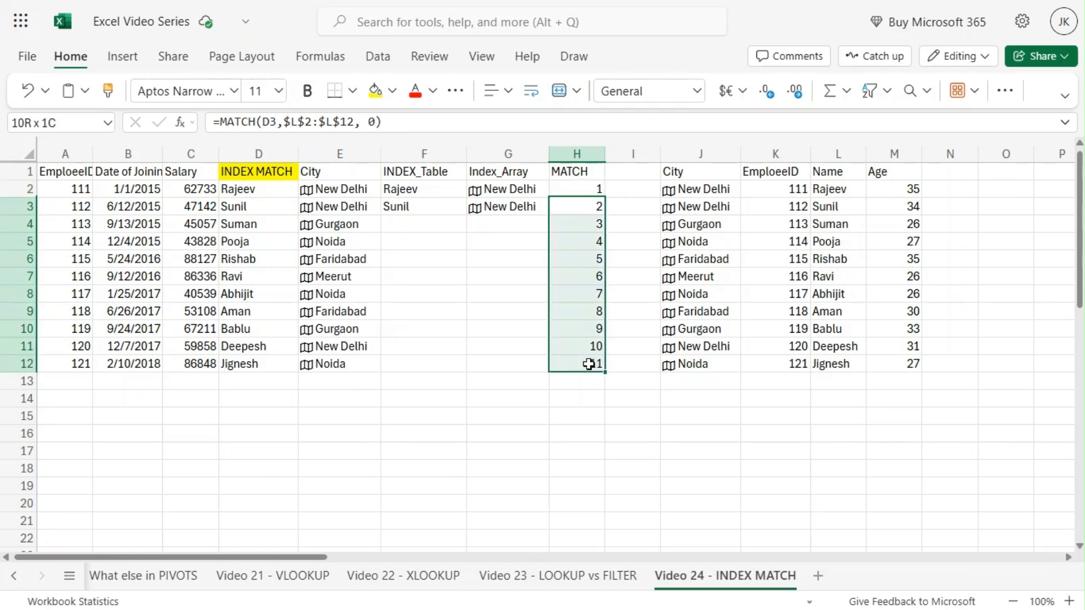
pyautogui.click(571, 206)
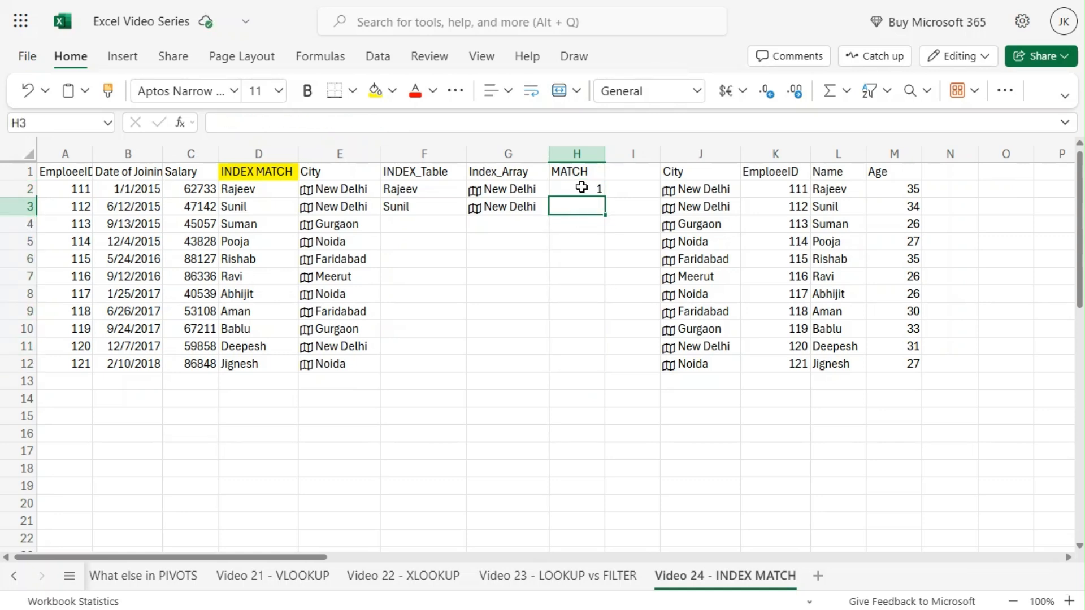
# Step: Enter =MATCH(D3,$L$2:$L$12,0) in H3 to find Sunil's position in the name list
pyautogui.write('=MATC')
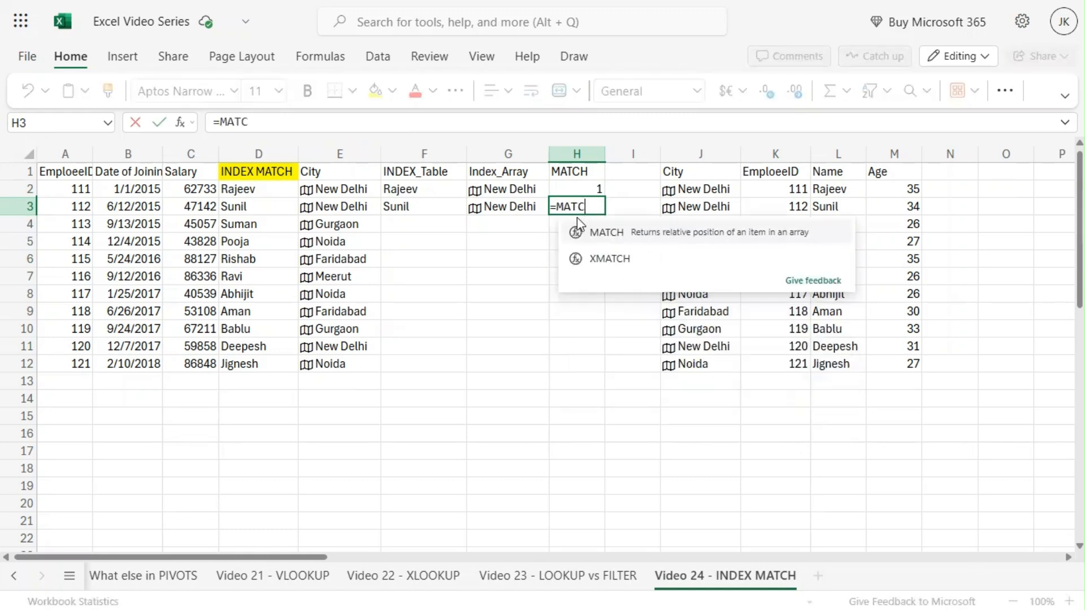
pyautogui.press('Tab')
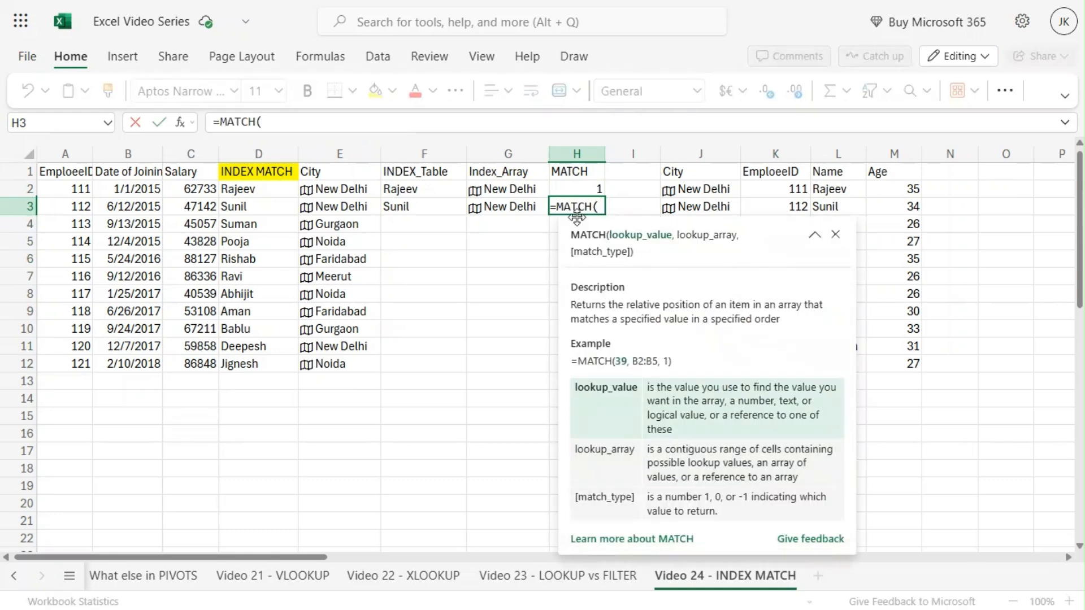
pyautogui.click(236, 204)
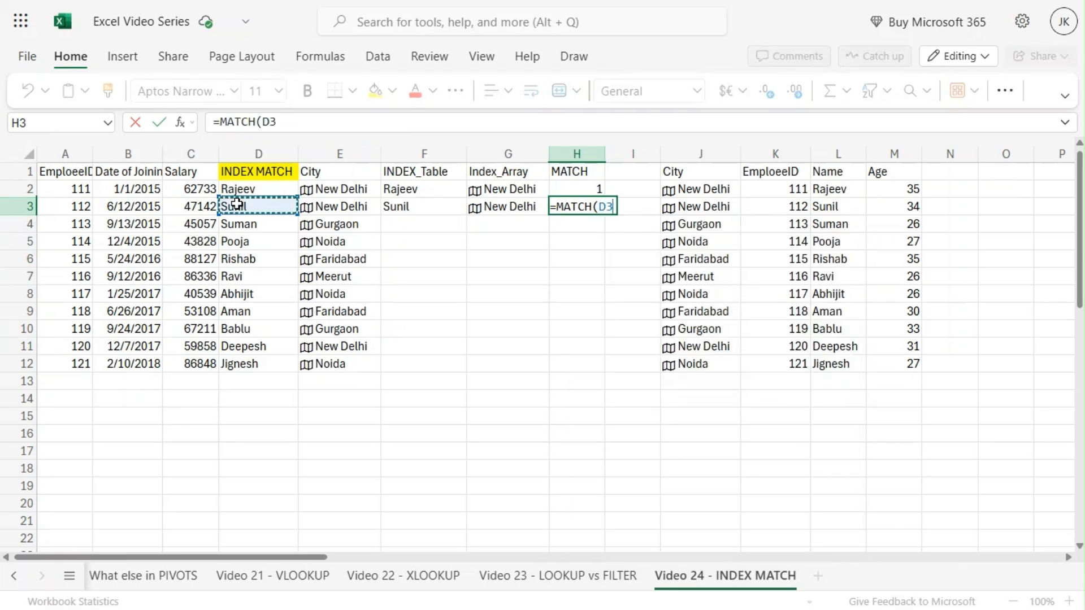
pyautogui.write(',')
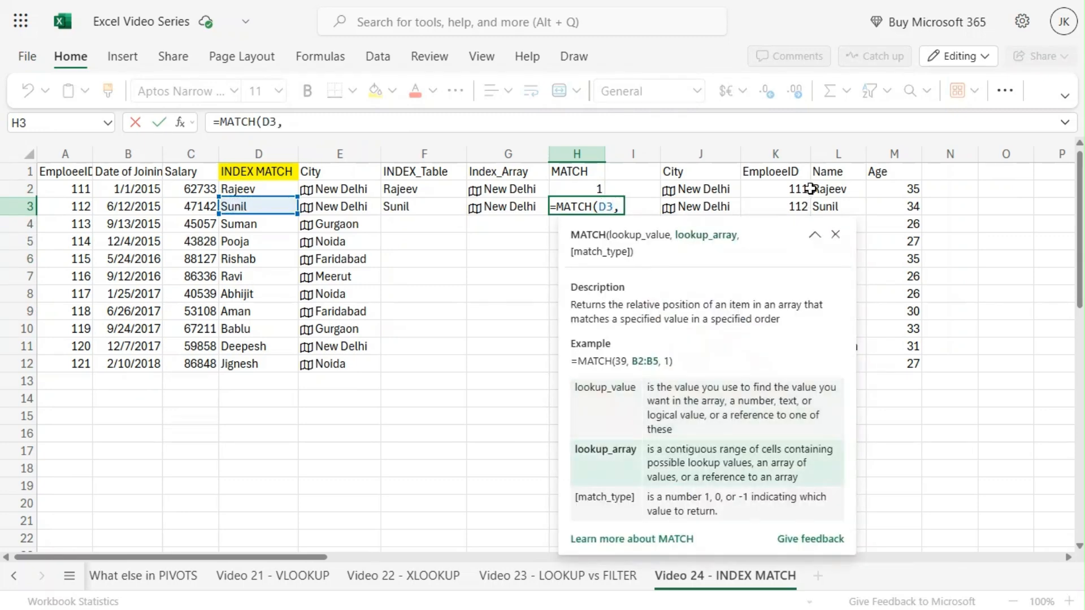
pyautogui.moveTo(827, 189); pyautogui.dragTo(860, 367)
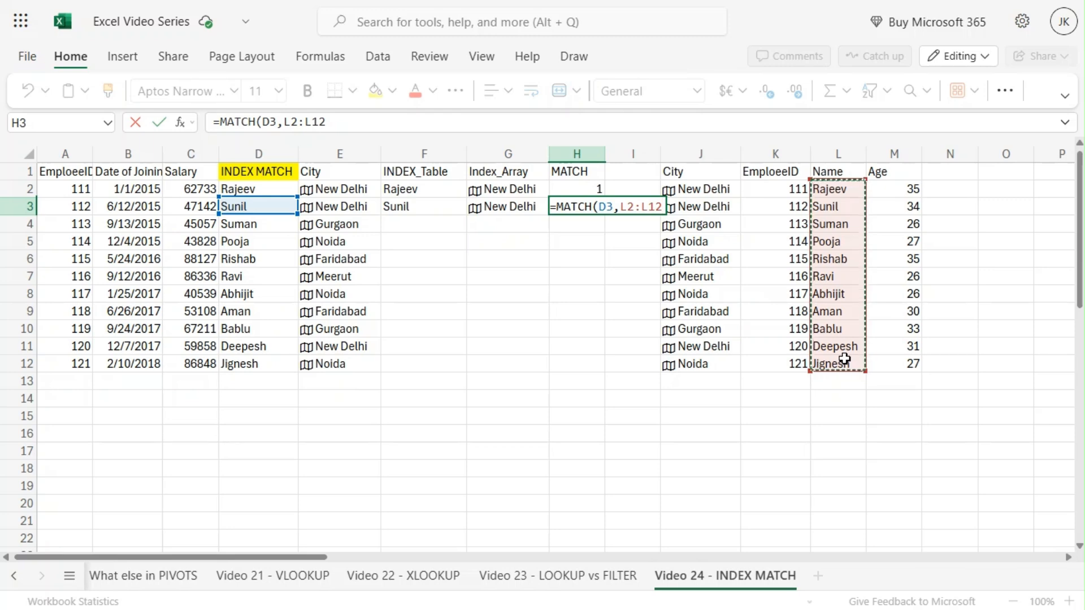
pyautogui.press('F4')
pyautogui.write(',')
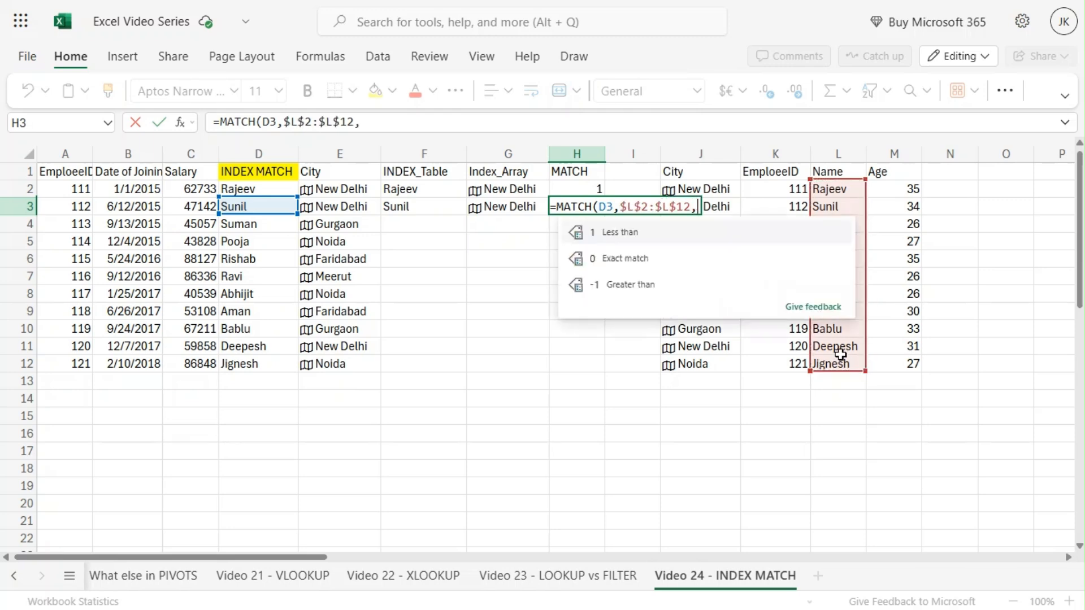
pyautogui.write('0)')
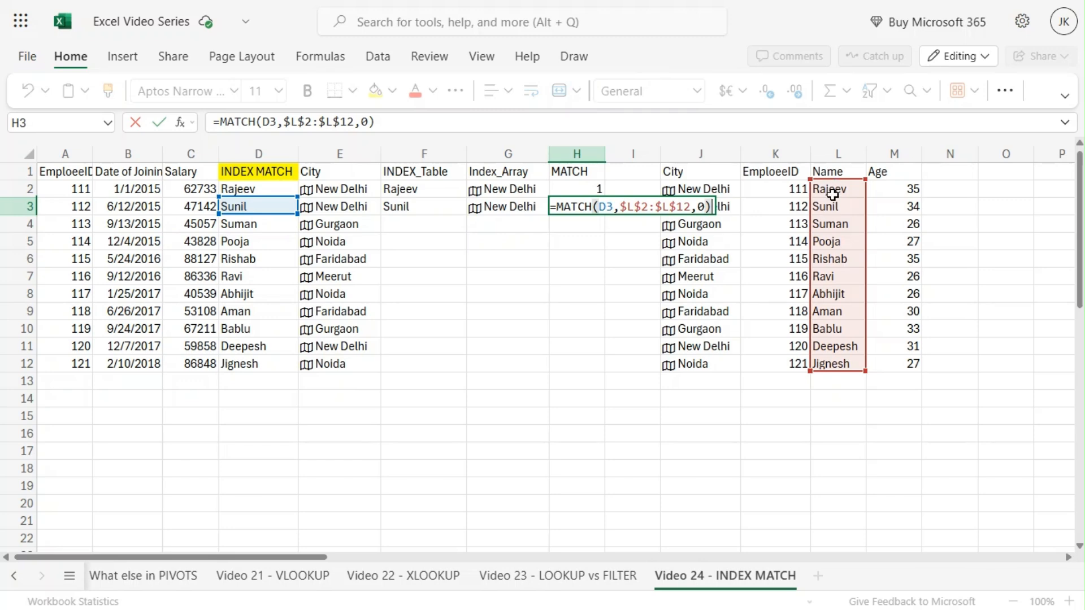
pyautogui.press('Return')
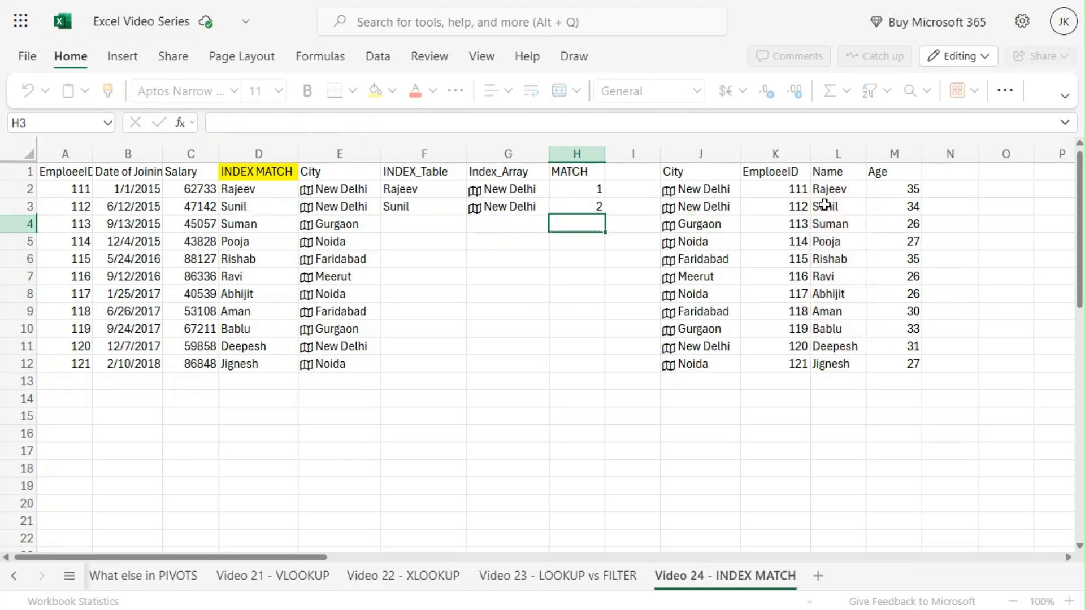
# Step: Fill the MATCH formula from H3 down to H4
pyautogui.click(574, 207)
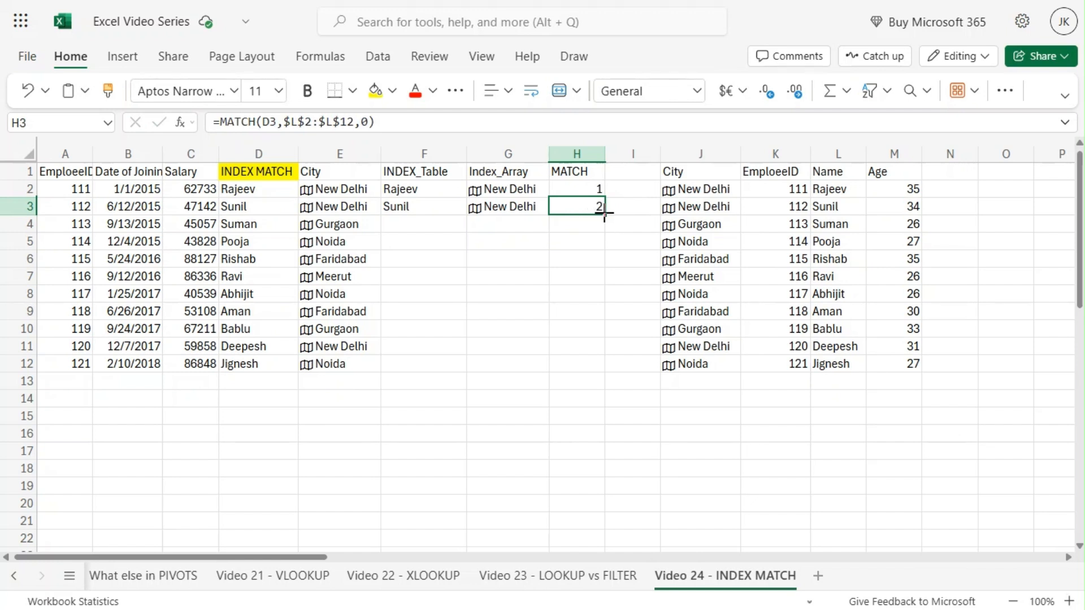
pyautogui.moveTo(604, 213)
pyautogui.mouseDown()
pyautogui.moveTo(606, 223)
pyautogui.moveTo(584, 228)
pyautogui.mouseUp()
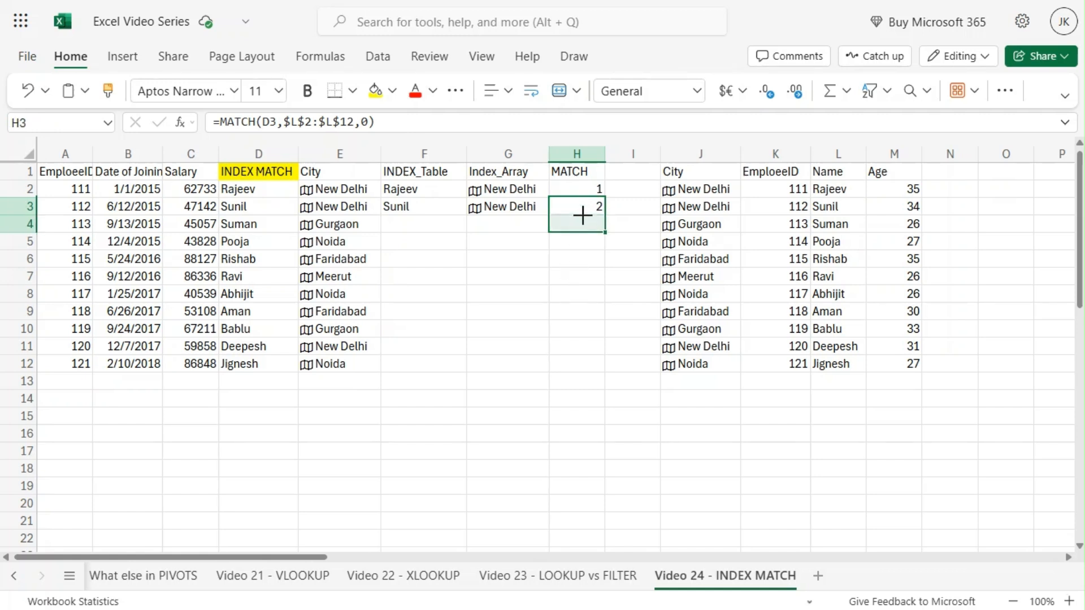
pyautogui.click(574, 225)
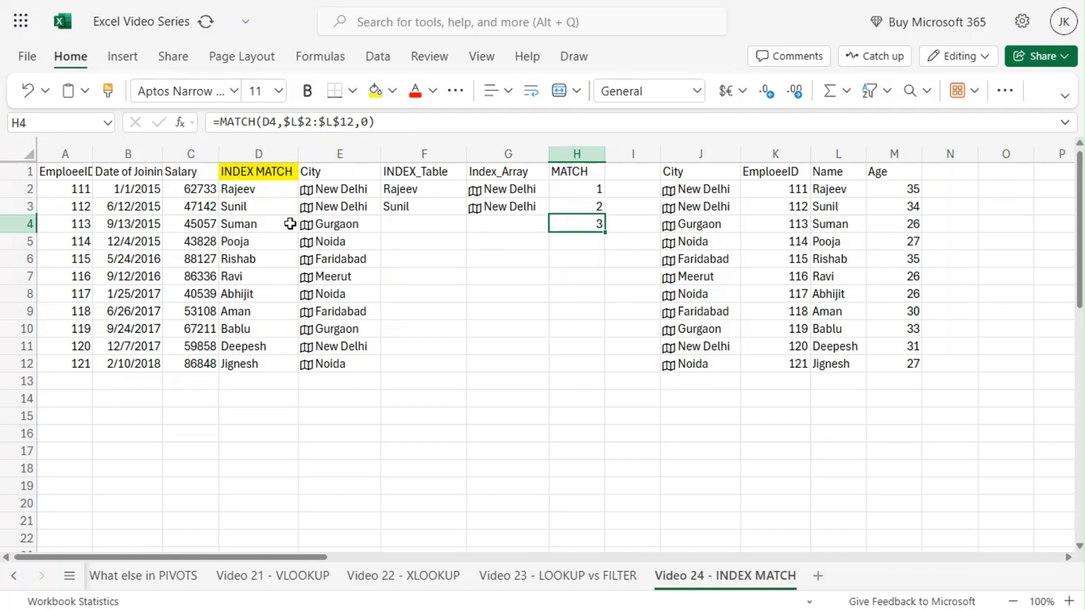
# Step: Inspect the names in D4 and L4 and the formulas in H4, G2, H2 and D2
pyautogui.click(260, 224)
pyautogui.click(836, 224)
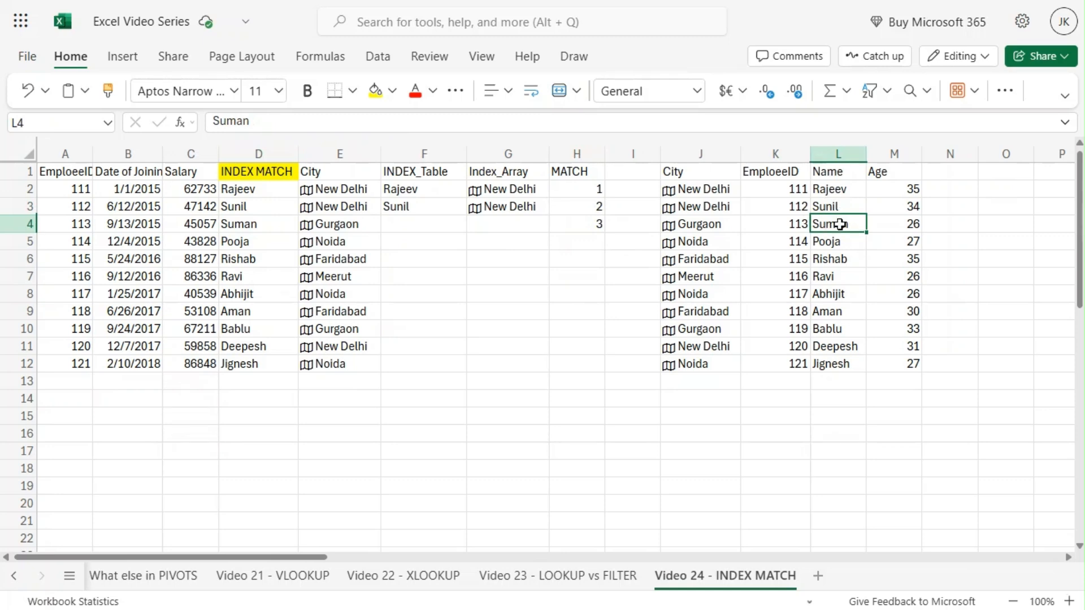
pyautogui.click(576, 223)
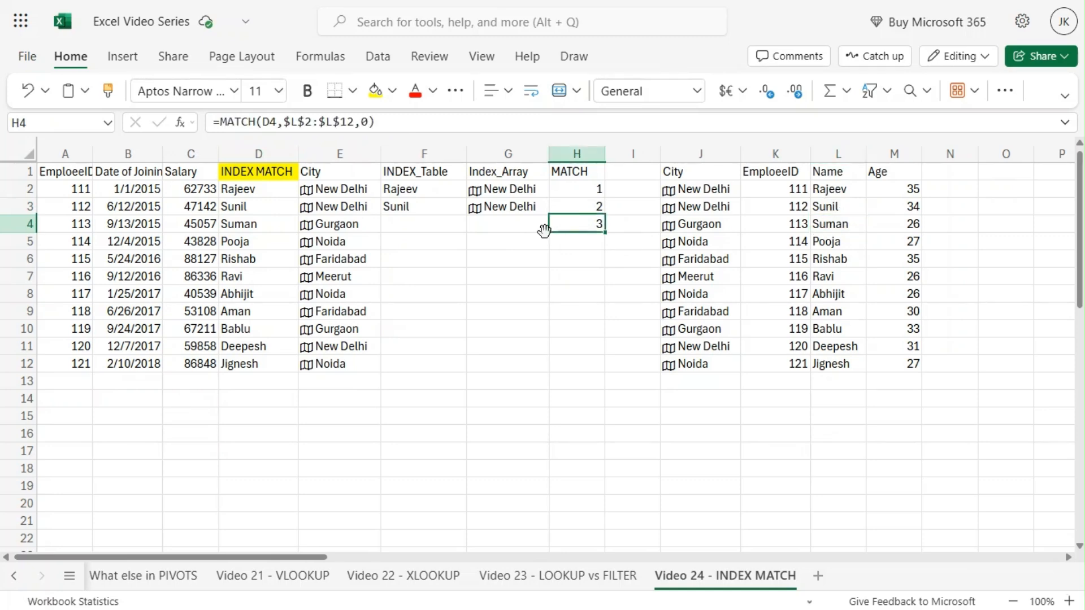
pyautogui.click(507, 189)
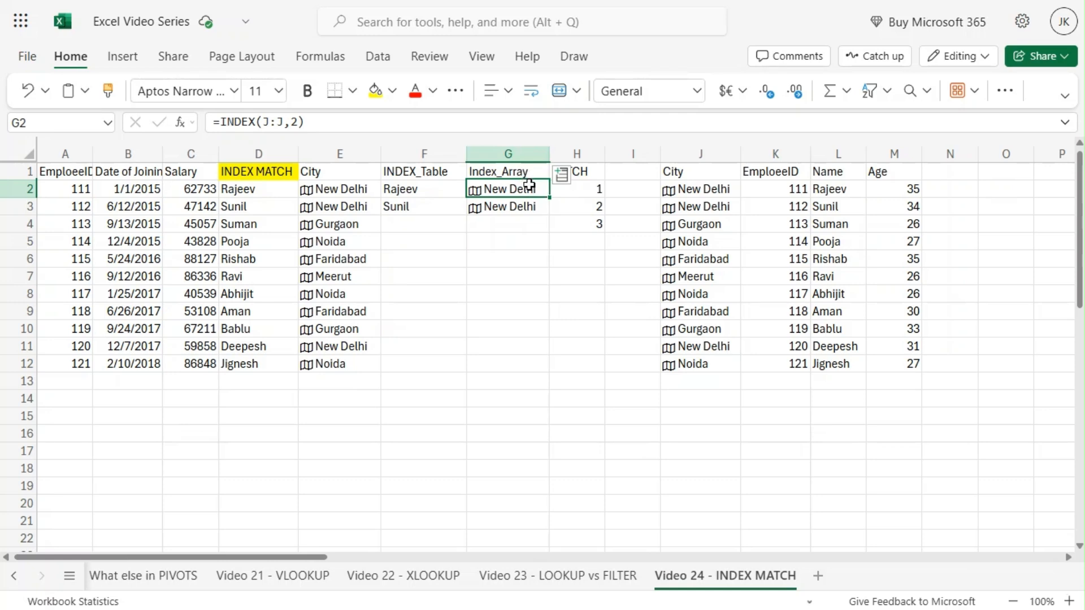
pyautogui.click(594, 191)
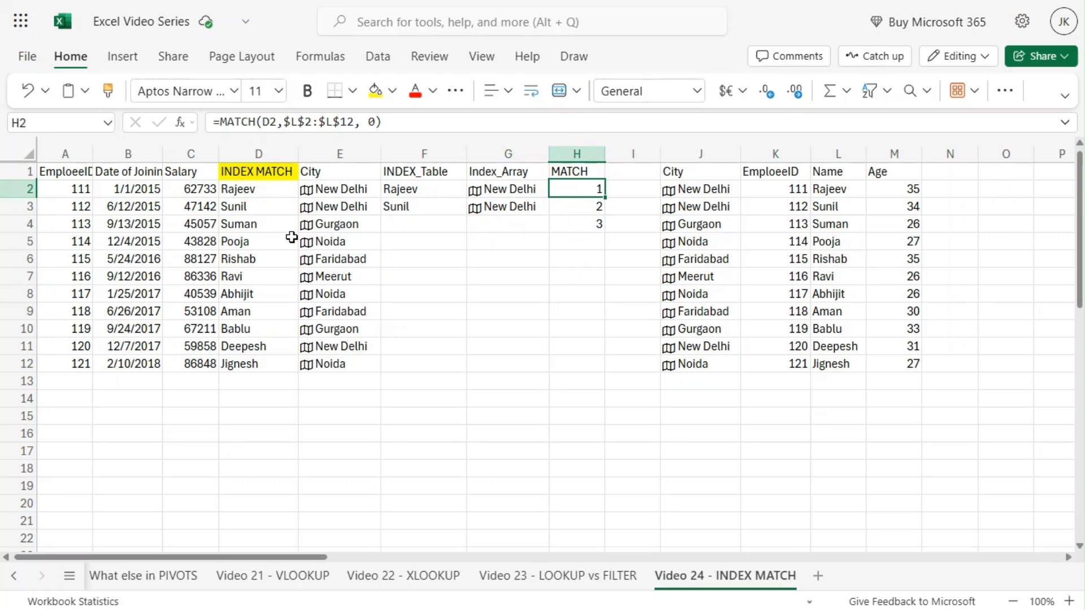
pyautogui.click(244, 188)
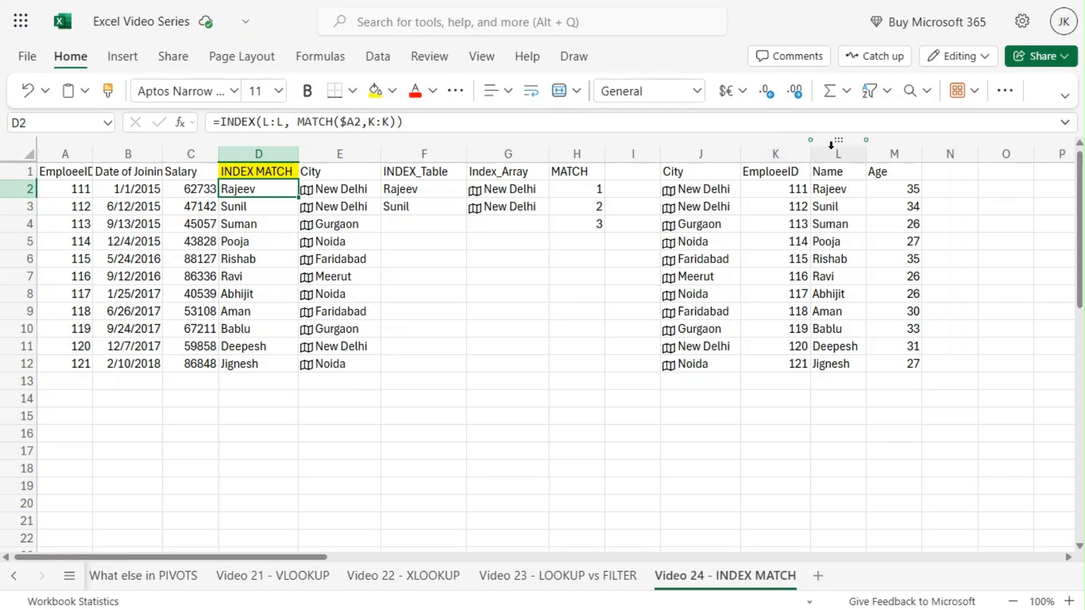
# Step: Clear the INDEX MATCH values from D2:D12
pyautogui.click(282, 245)
pyautogui.moveTo(249, 186); pyautogui.dragTo(250, 367)
pyautogui.press('Delete')
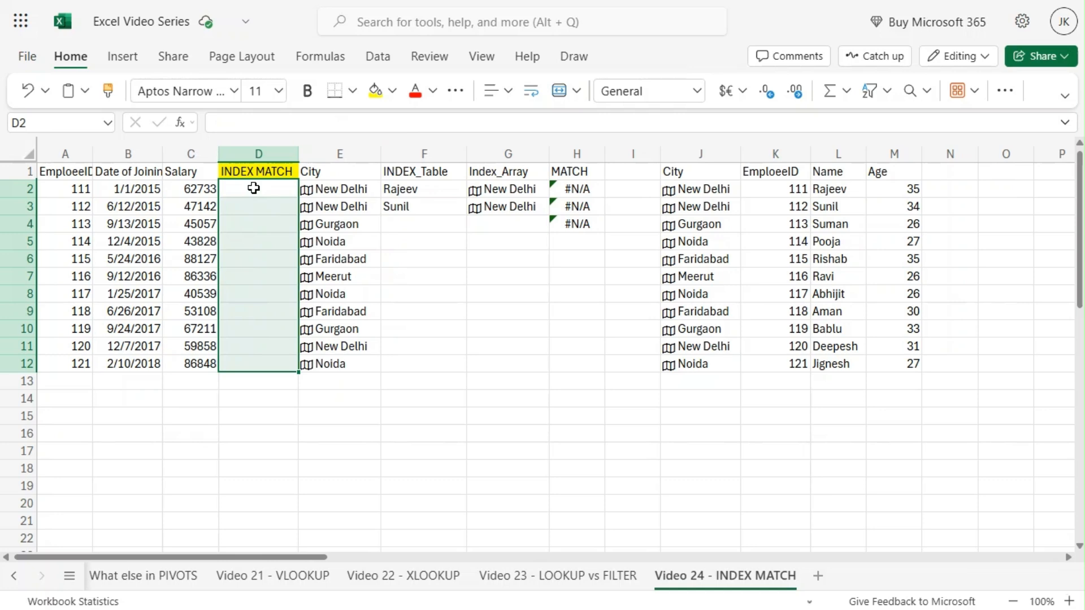
# Step: Start an INDEX formula in D2 using the absolute name range $L$2:$L$12 as its array
pyautogui.click(253, 188)
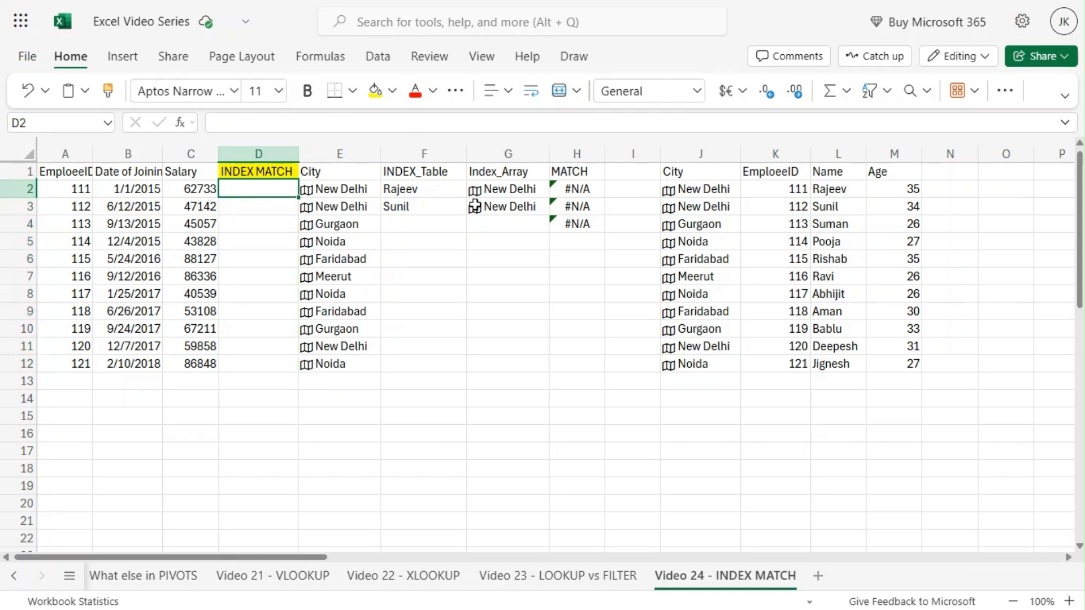
pyautogui.write('=')
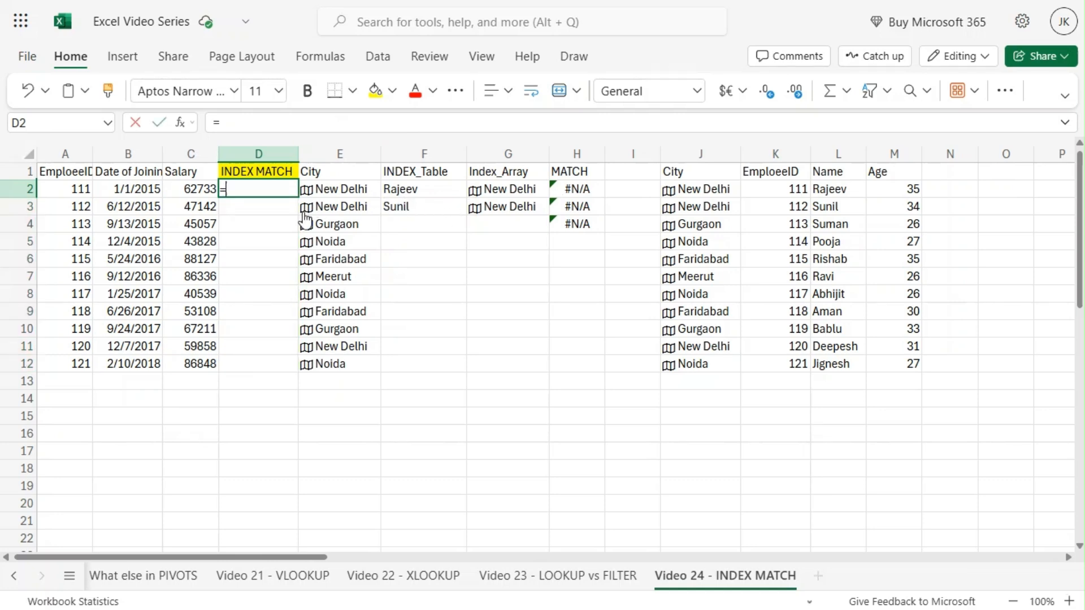
pyautogui.write('IN')
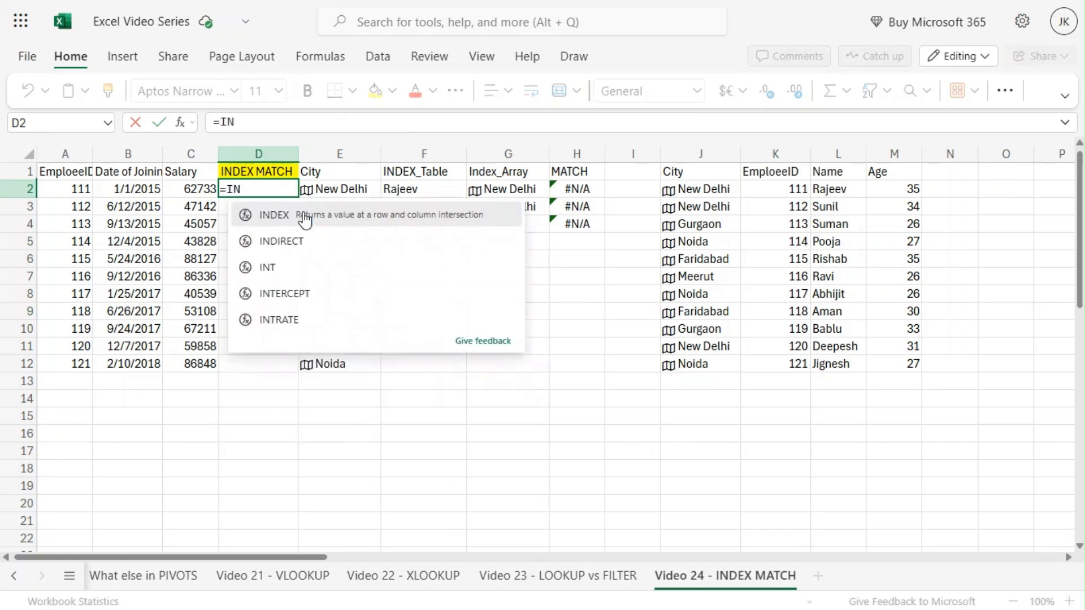
pyautogui.write('DEX')
pyautogui.click(305, 220)
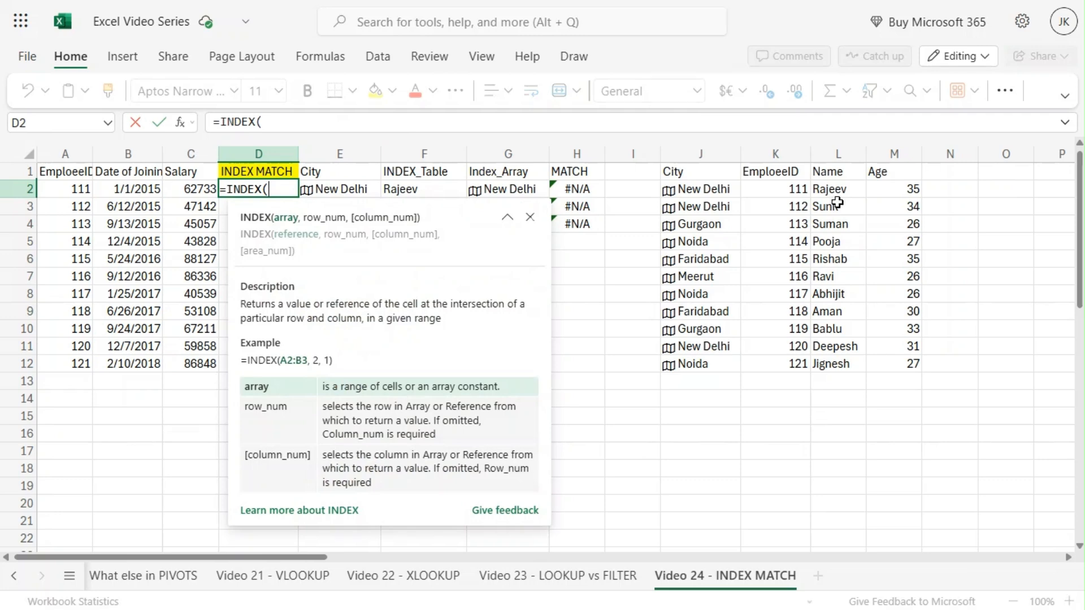
pyautogui.moveTo(832, 193); pyautogui.dragTo(829, 370)
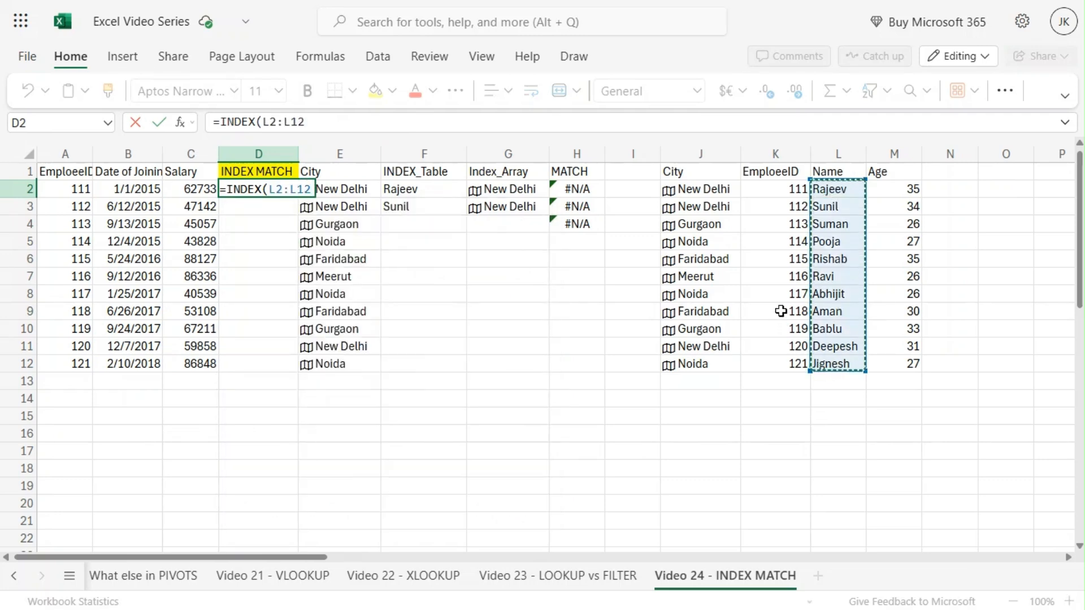
pyautogui.press('F4')
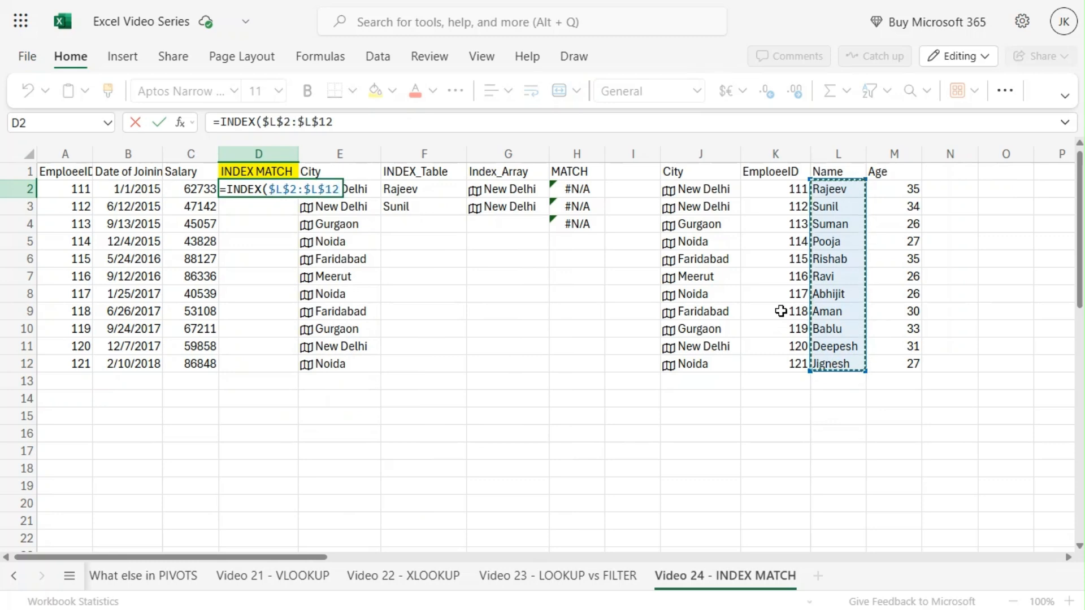
pyautogui.write(',')
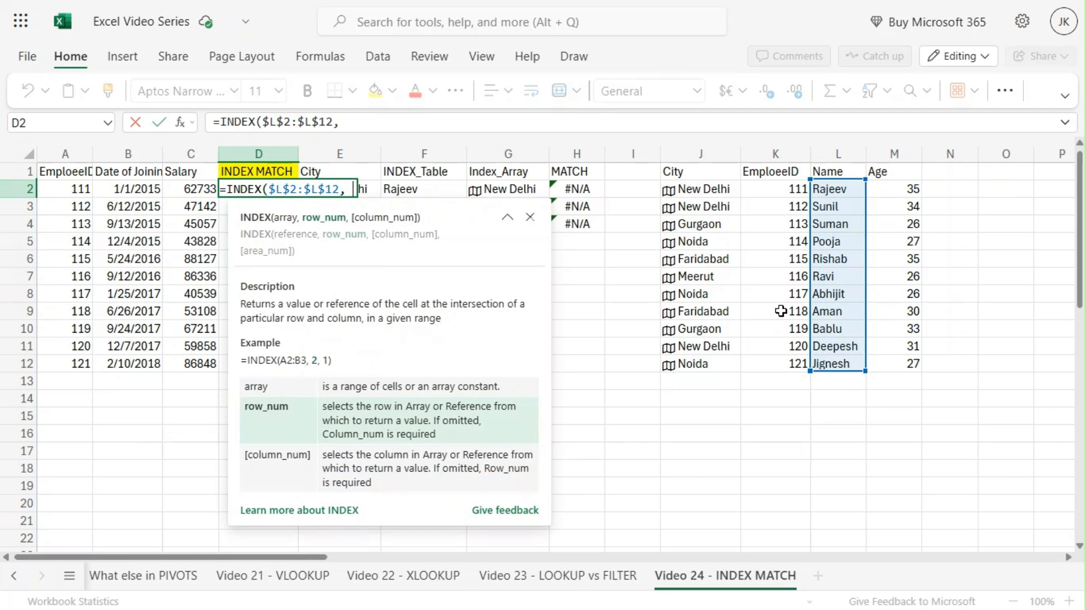
pyautogui.write(' MATCH')
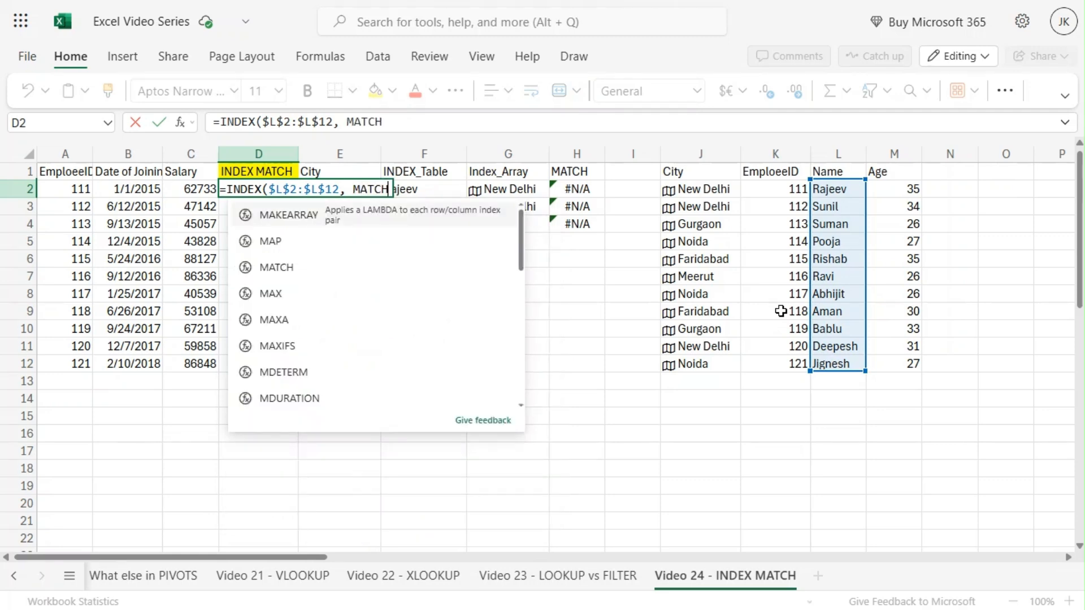
pyautogui.write('(')
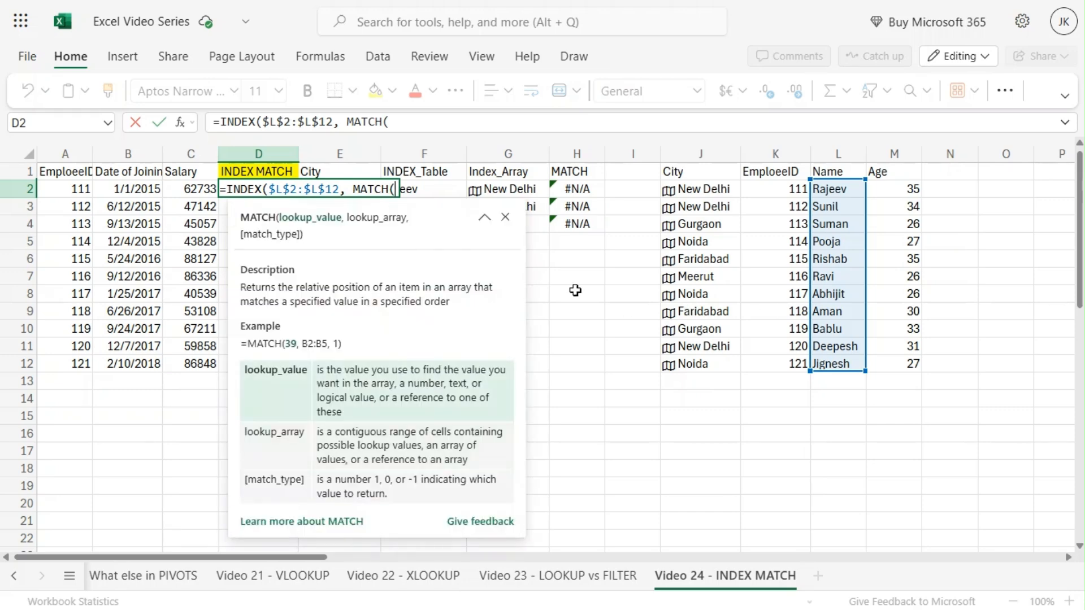
# Step: Nest MATCH($A2, $K$2:$K$12,0) as the row number and complete the INDEX formula in D2
pyautogui.click(64, 186)
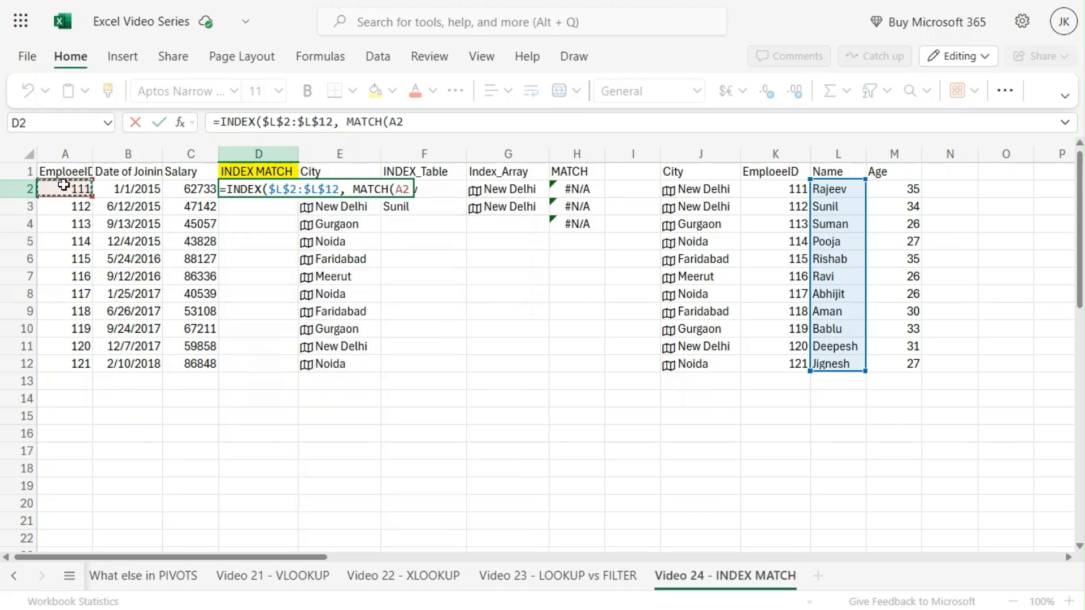
pyautogui.press('F4')
pyautogui.press('F4')
pyautogui.press('F4')
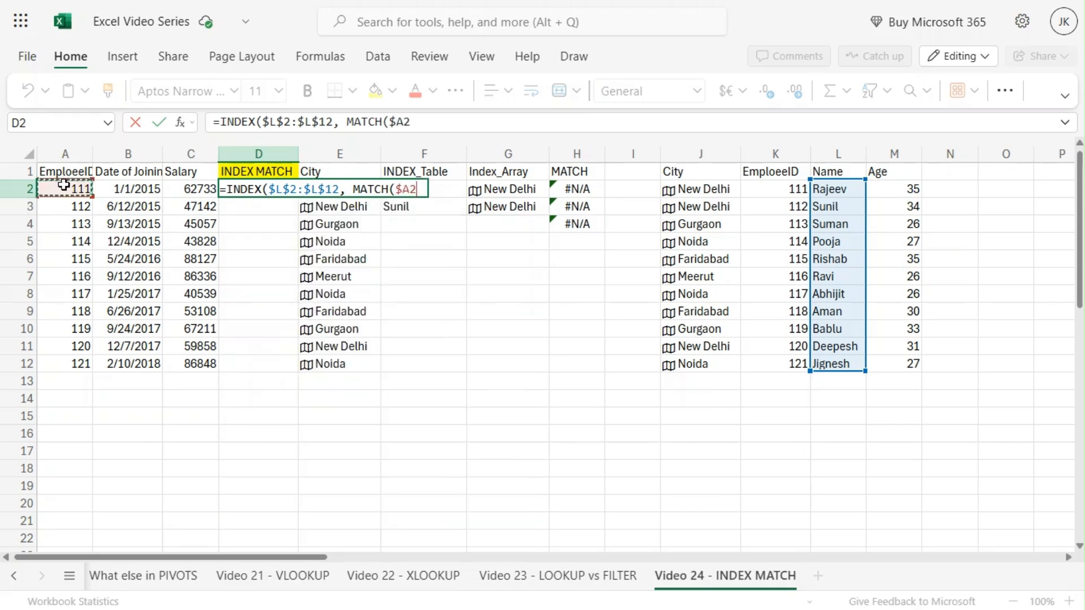
pyautogui.write(',')
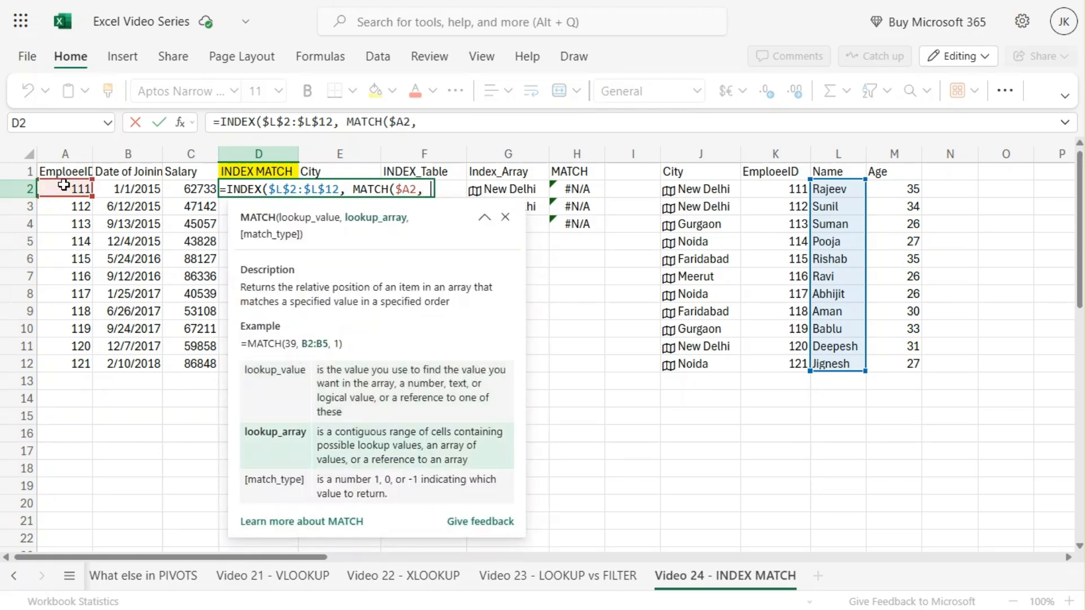
pyautogui.click(782, 189)
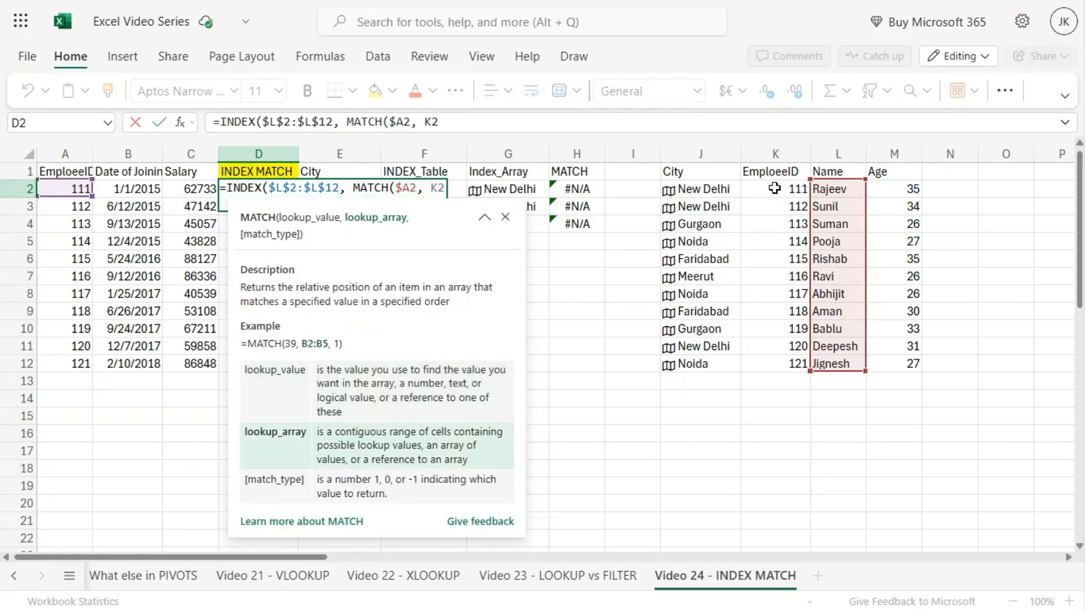
pyautogui.moveTo(772, 245); pyautogui.dragTo(778, 365)
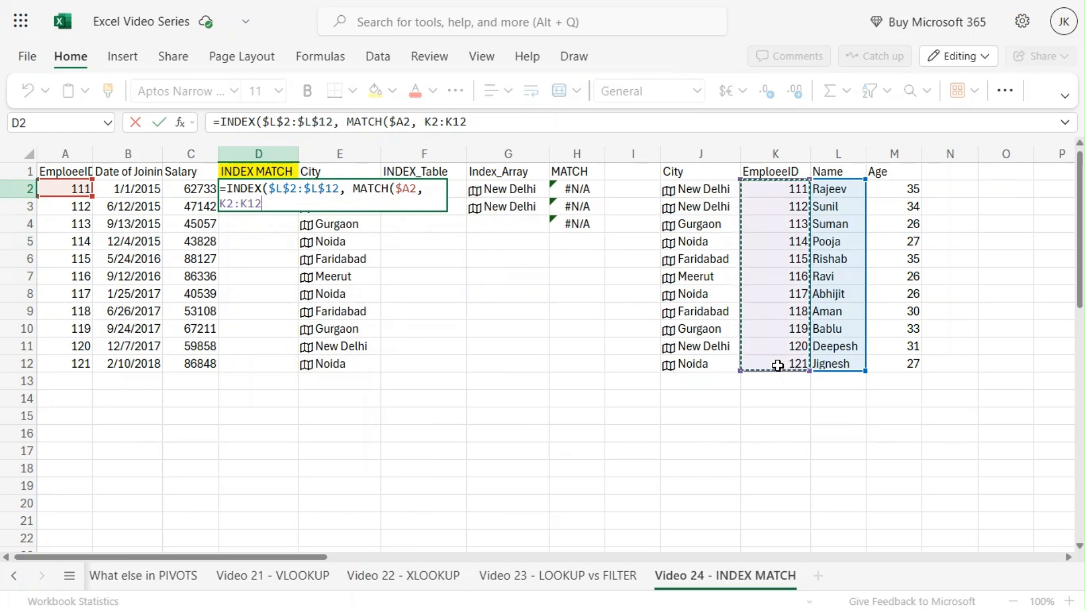
pyautogui.press('F4')
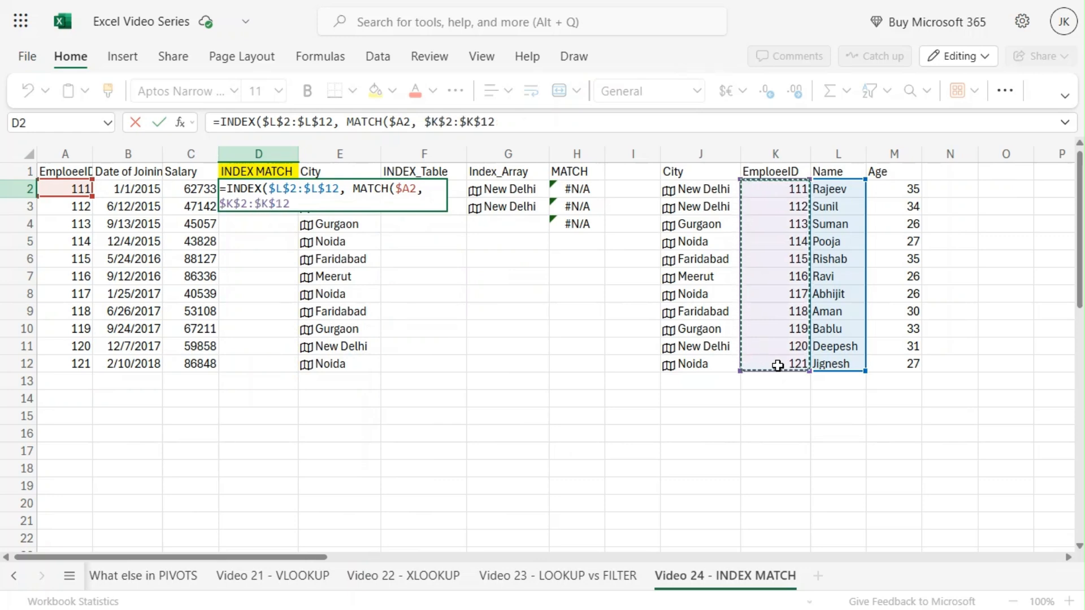
pyautogui.write(',0')
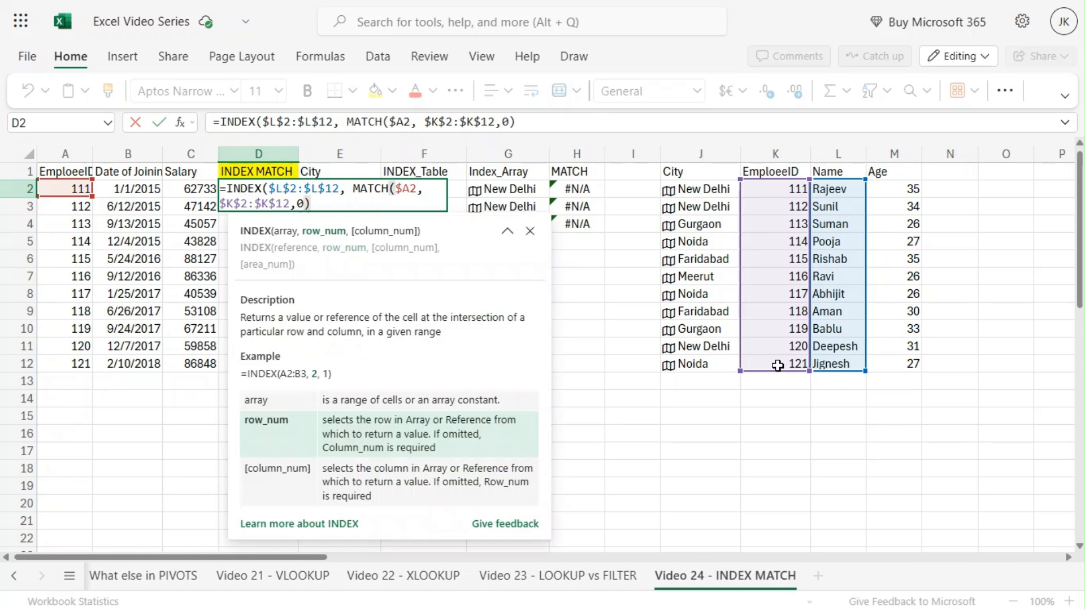
pyautogui.press('Return')
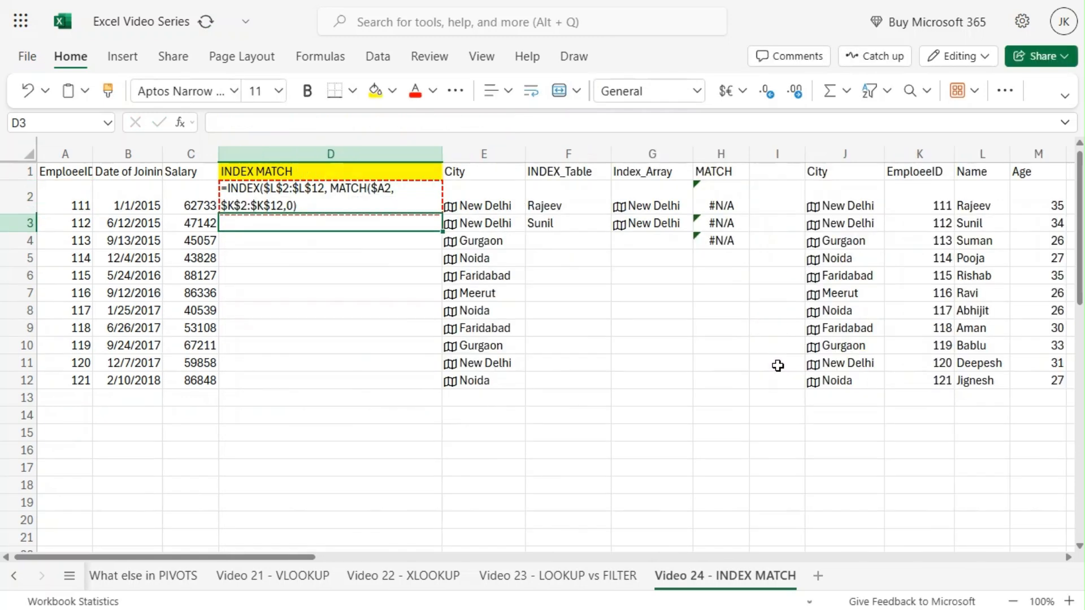
pyautogui.click(307, 201)
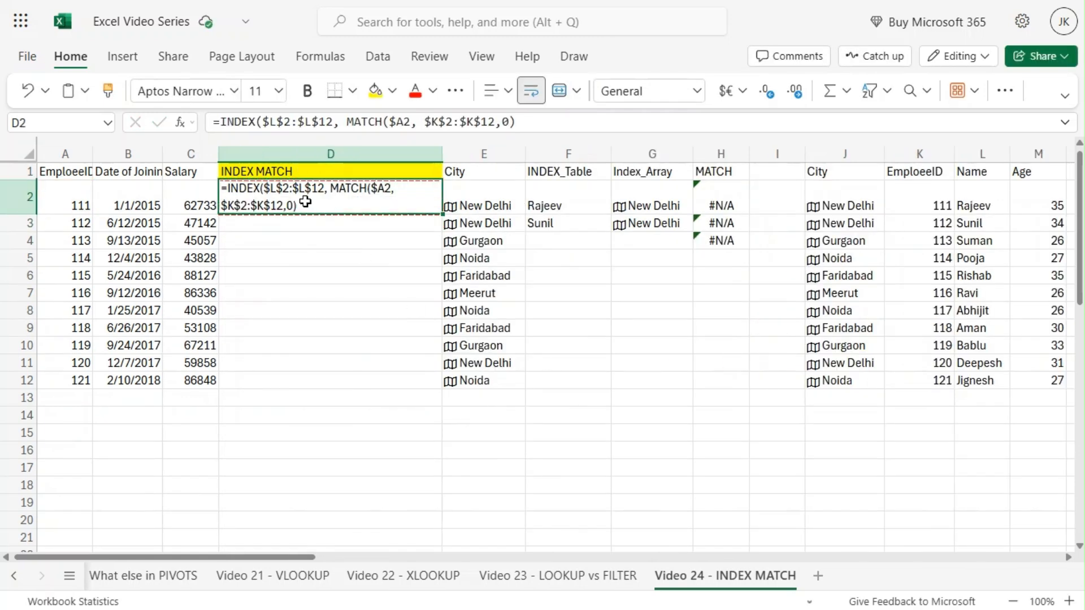
# Step: Add the missing closing parenthesis to the INDEX MATCH formula in D2 and enter it
pyautogui.doubleClick(307, 201)
pyautogui.click(559, 118)
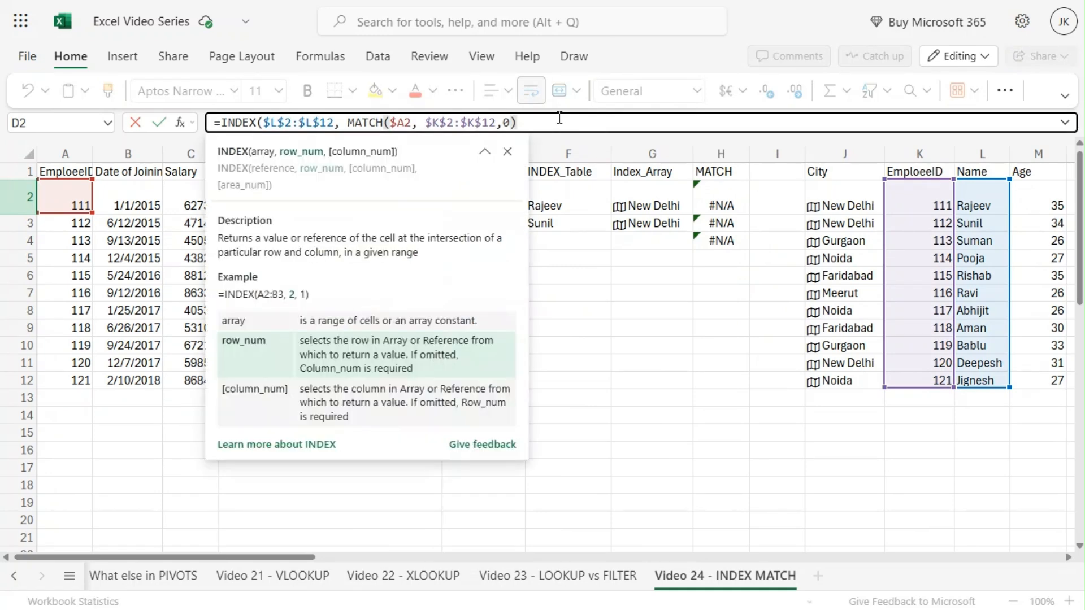
pyautogui.write(')')
pyautogui.press('Return')
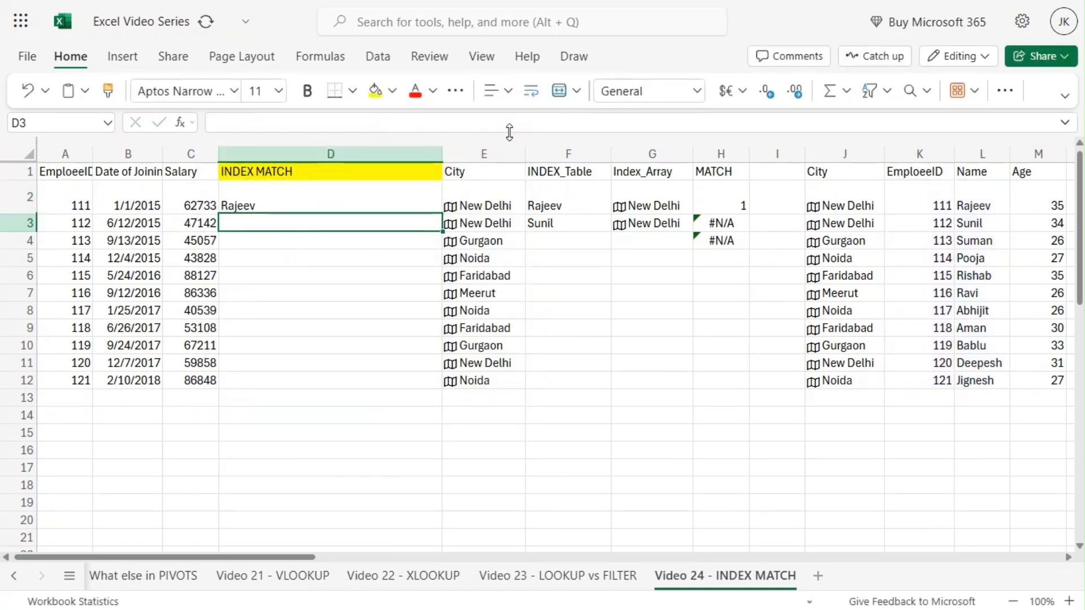
# Step: Narrow column D and copy the INDEX MATCH formula from D2 down through D12
pyautogui.click(248, 206)
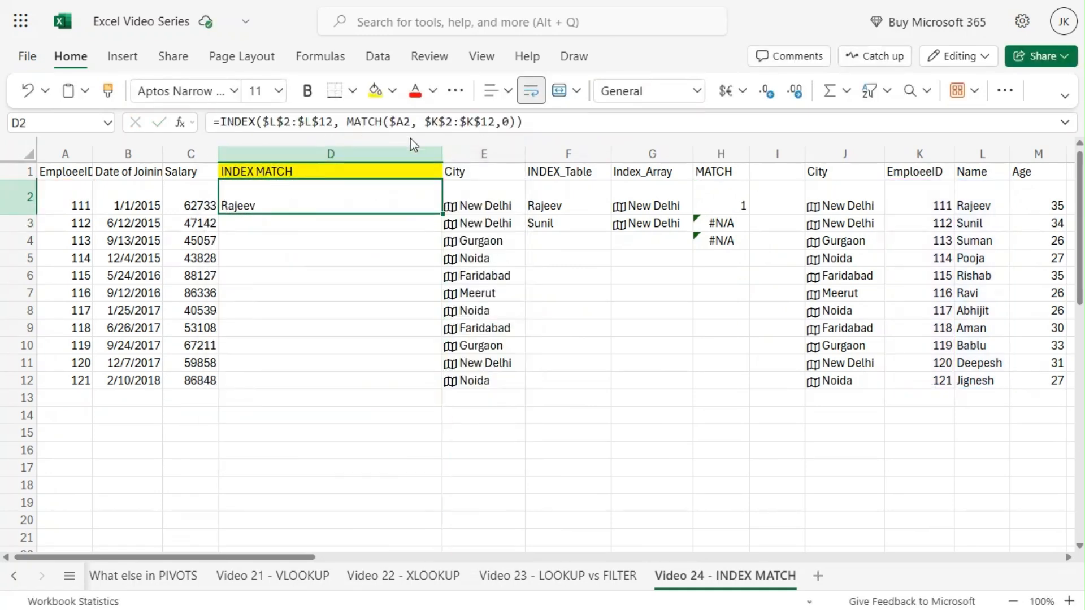
pyautogui.moveTo(442, 156); pyautogui.dragTo(352, 153)
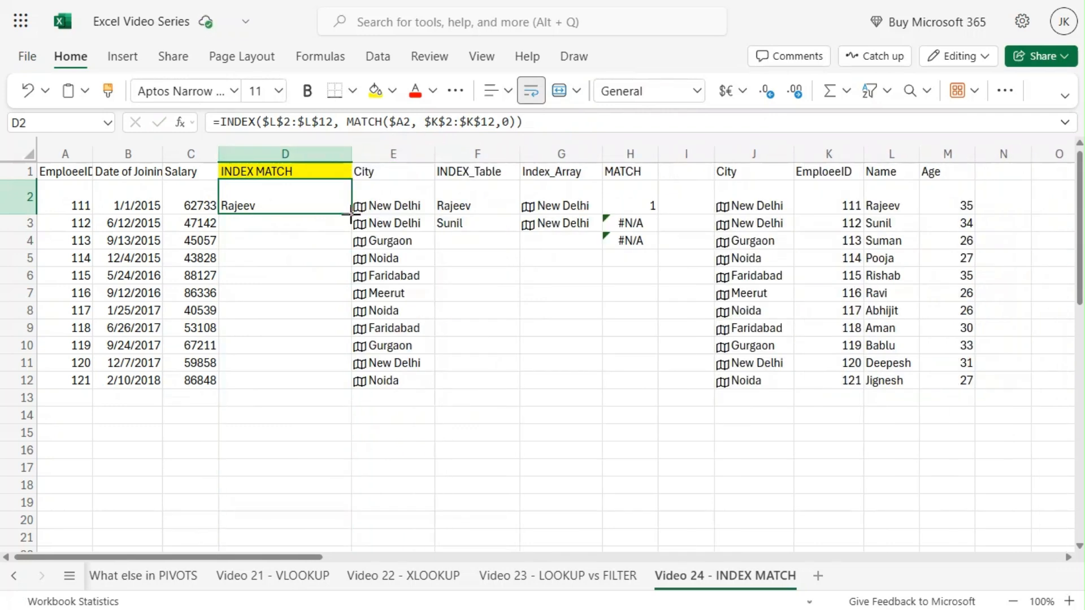
pyautogui.moveTo(350, 214); pyautogui.dragTo(345, 386)
pyautogui.click(260, 223)
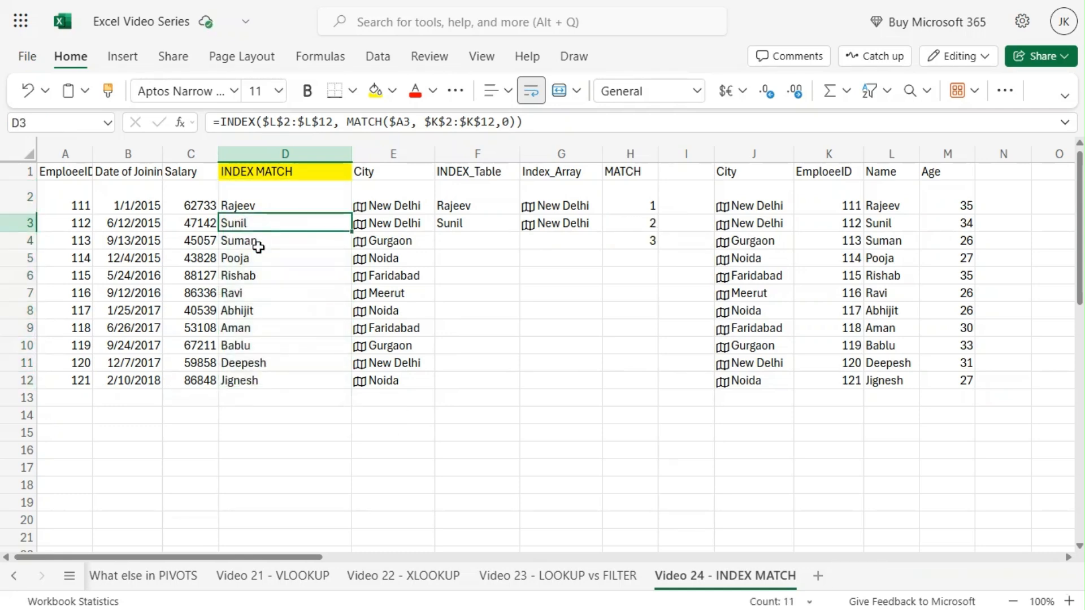
pyautogui.click(258, 243)
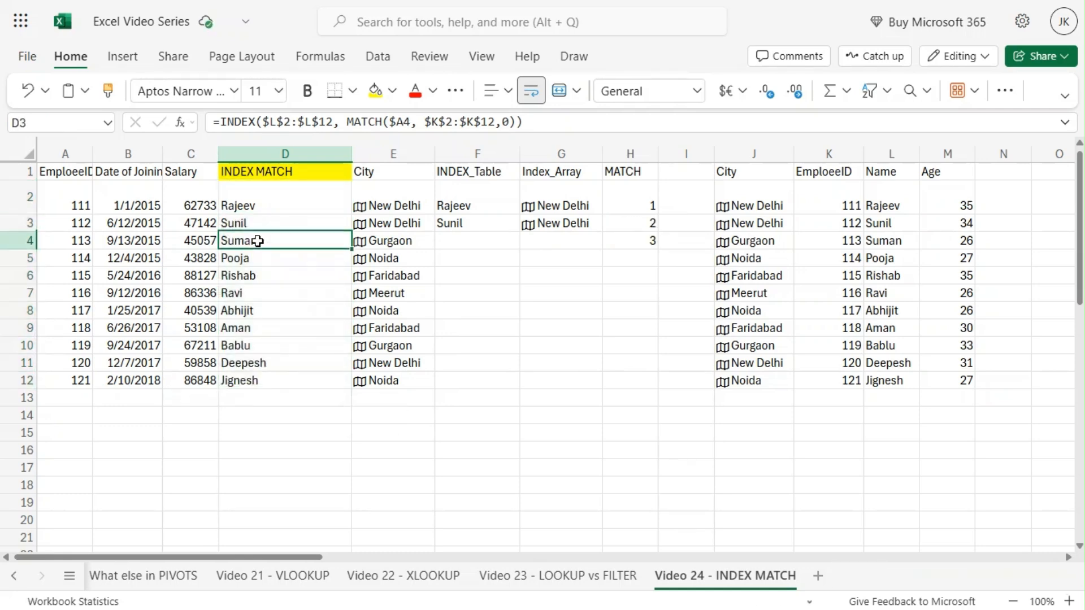
pyautogui.click(74, 208)
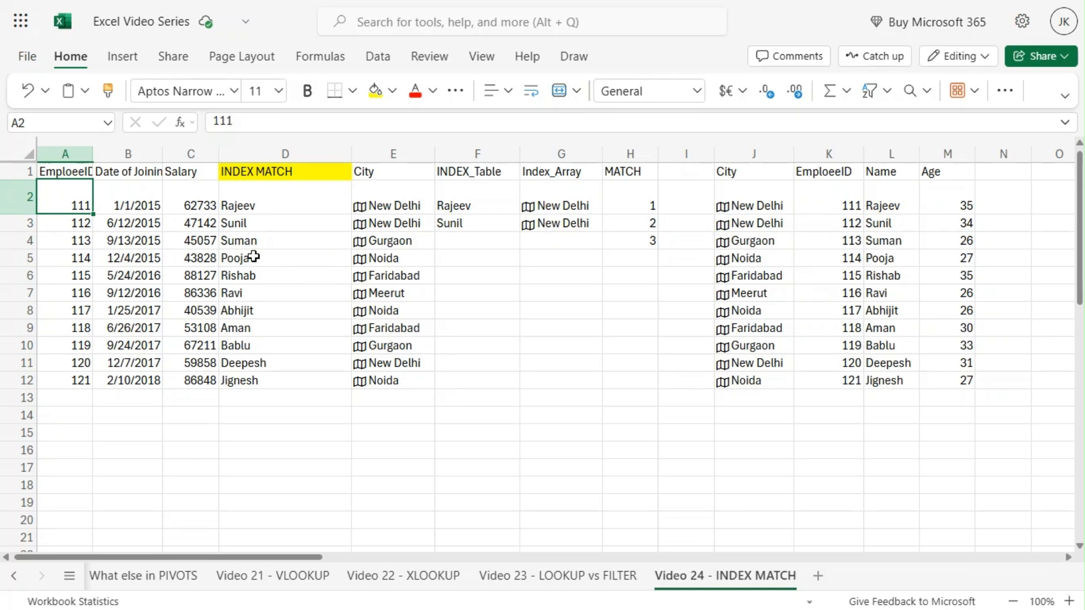
pyautogui.moveTo(266, 205); pyautogui.dragTo(261, 378)
pyautogui.click(561, 414)
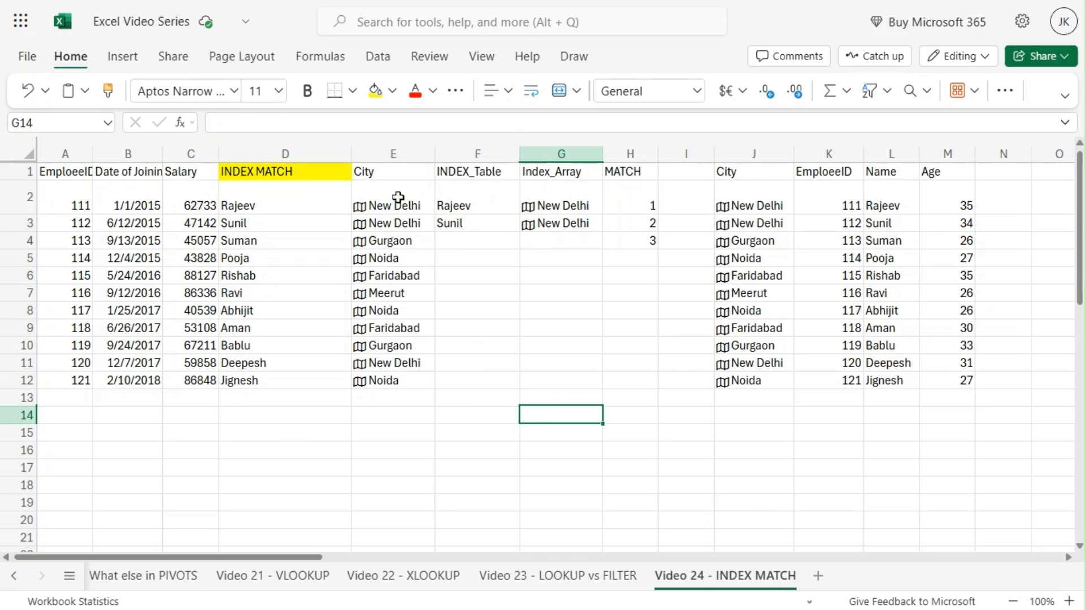
# Step: Narrow column E and clear the city values from E2:E12
pyautogui.moveTo(351, 155); pyautogui.dragTo(315, 154)
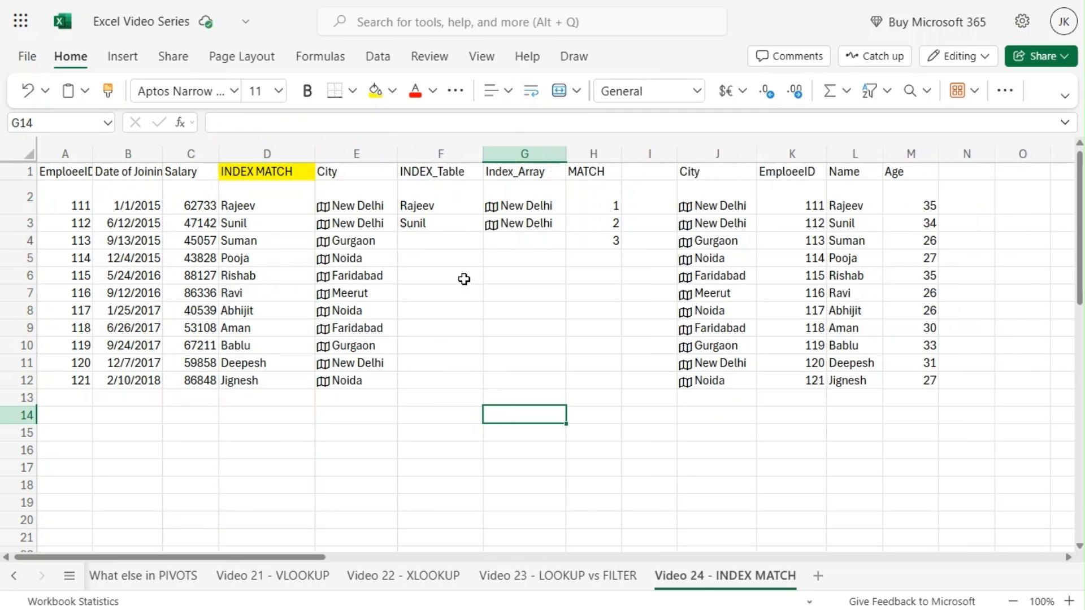
pyautogui.click(351, 197)
pyautogui.moveTo(351, 197); pyautogui.dragTo(336, 381)
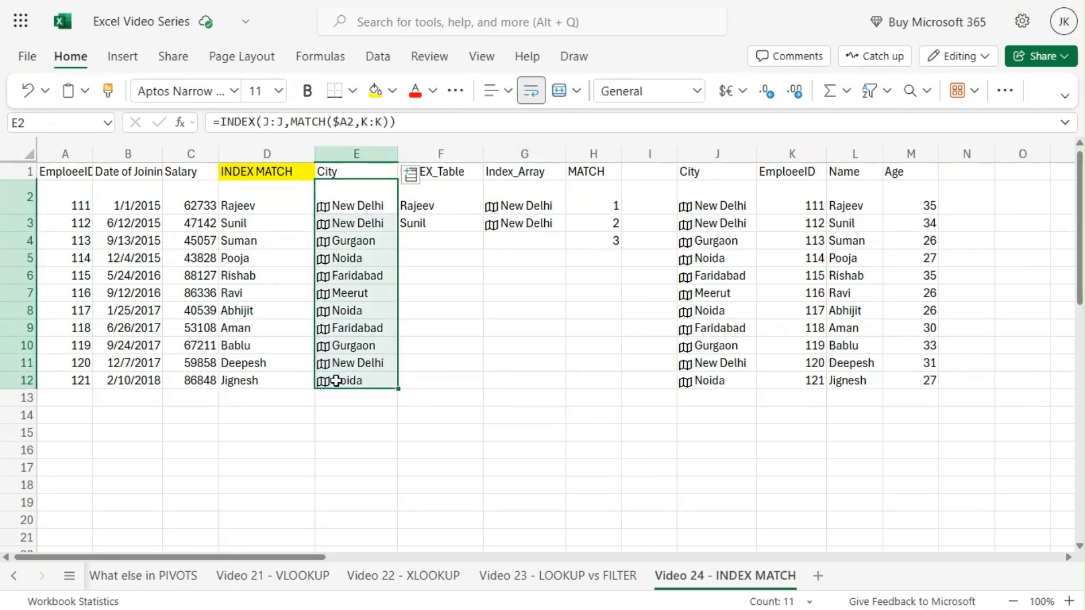
pyautogui.press('Delete')
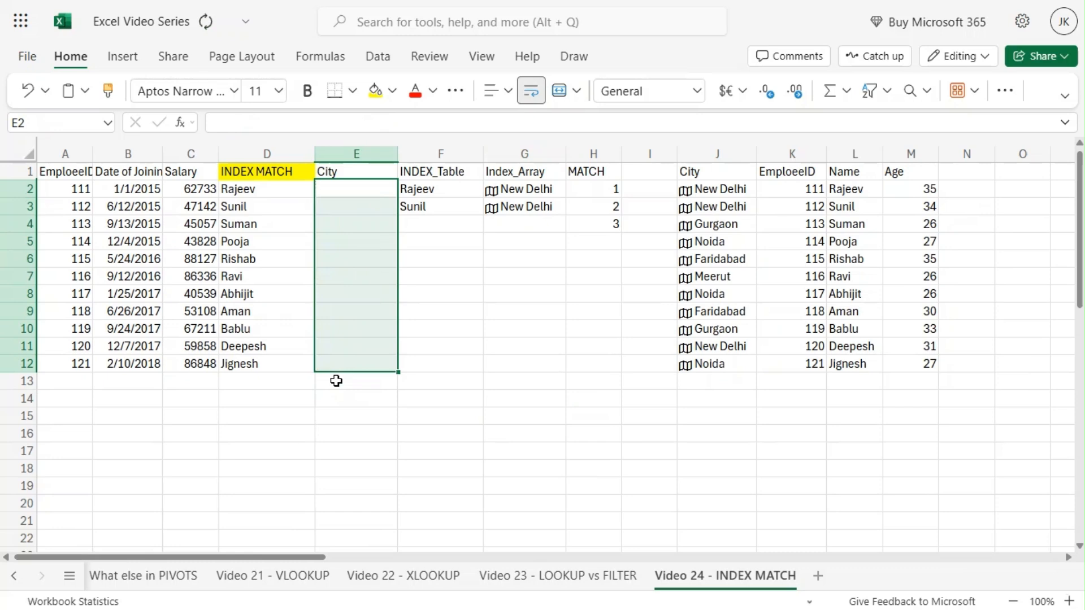
# Step: Start an INDEX formula in E2 using the absolute city range $J$2:$J$12 as its array
pyautogui.click(347, 188)
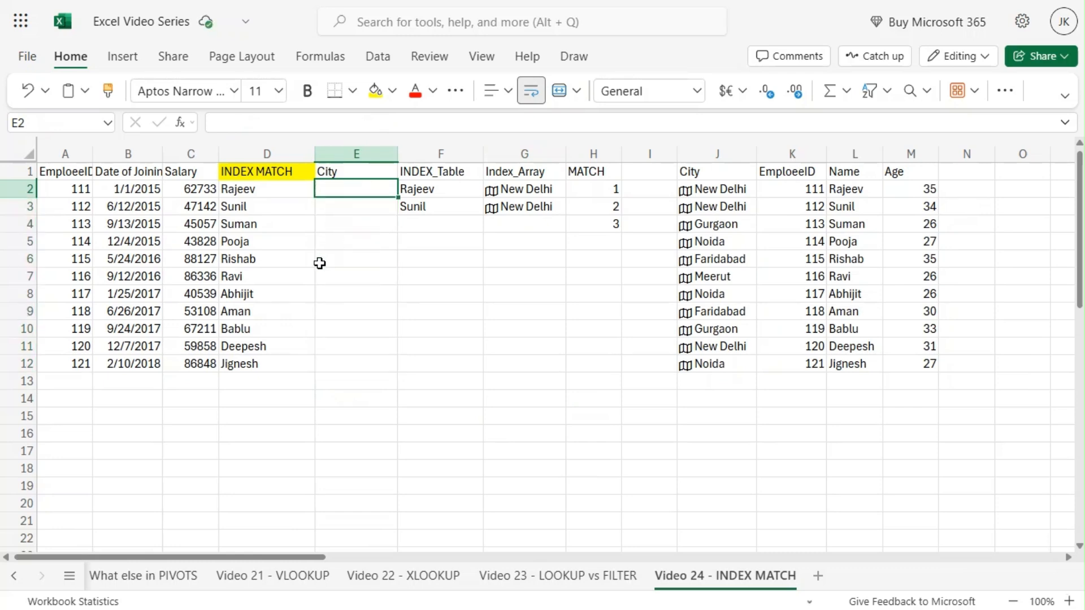
pyautogui.write('=IND')
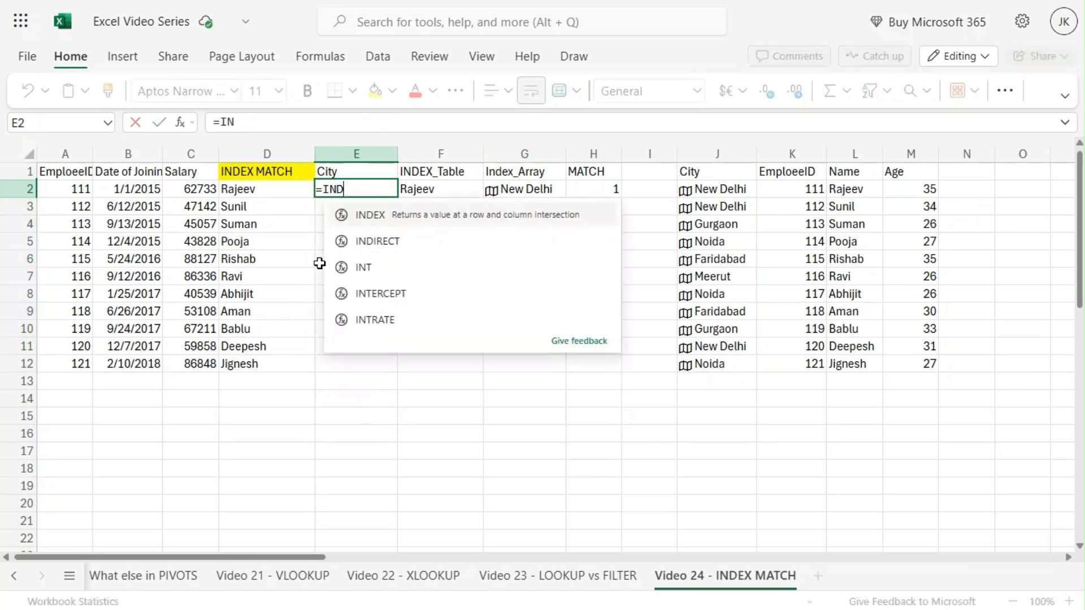
pyautogui.write('EX(')
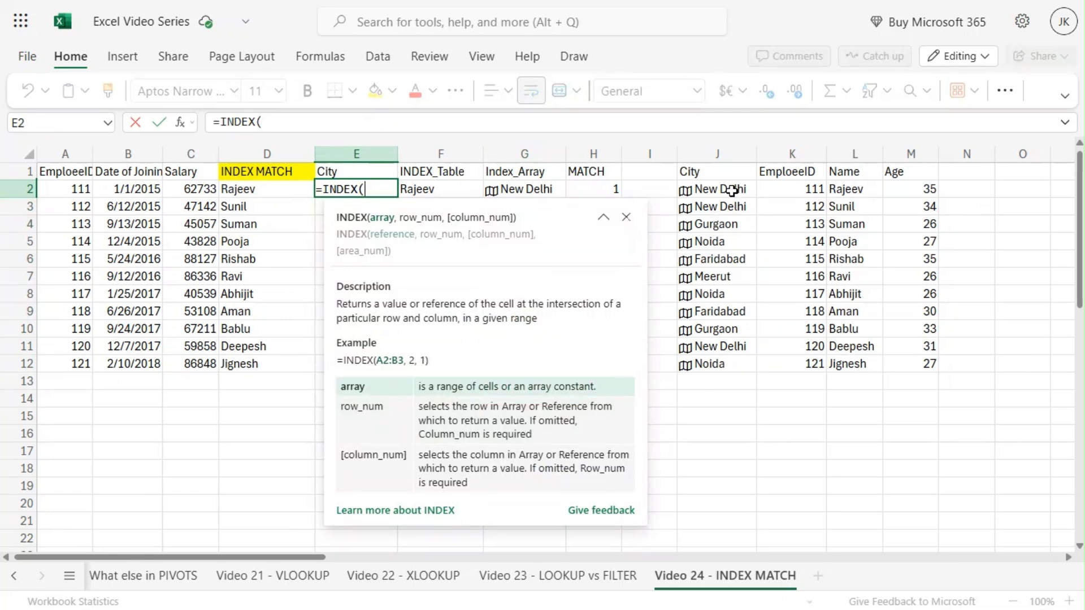
pyautogui.moveTo(733, 192); pyautogui.dragTo(726, 355)
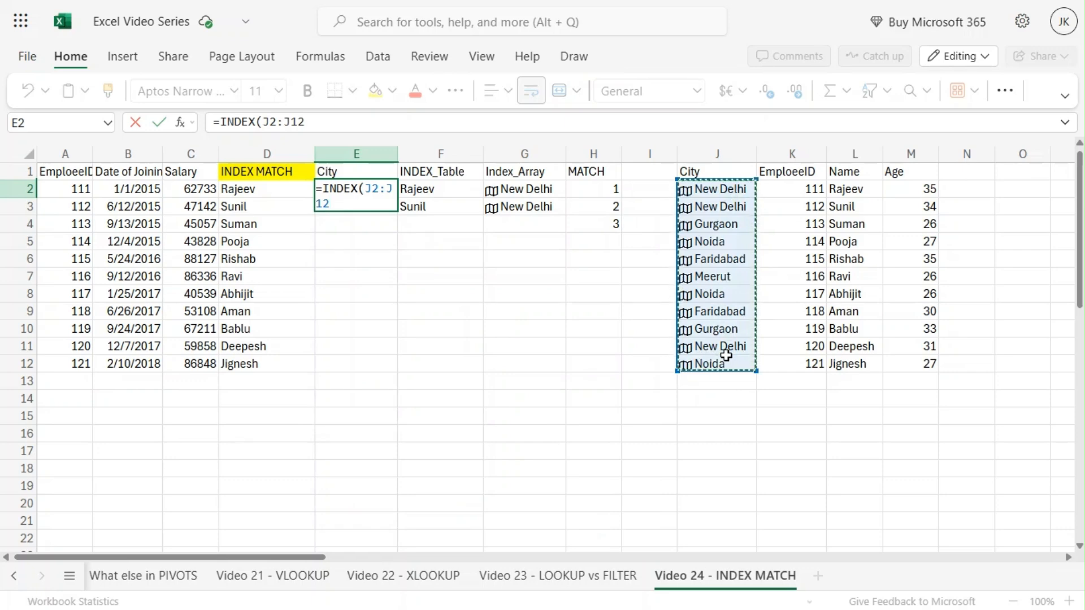
pyautogui.press('F4')
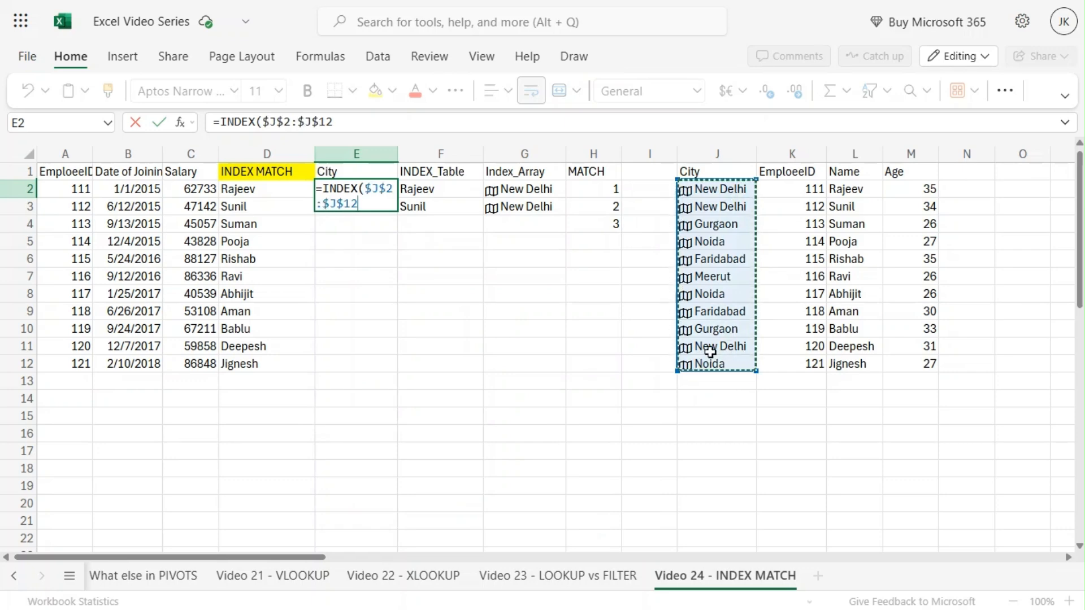
# Step: Nest MATCH($A2,$K$2:$K$12,0) as the row number and complete the INDEX formula in E2
pyautogui.write(',MATCH')
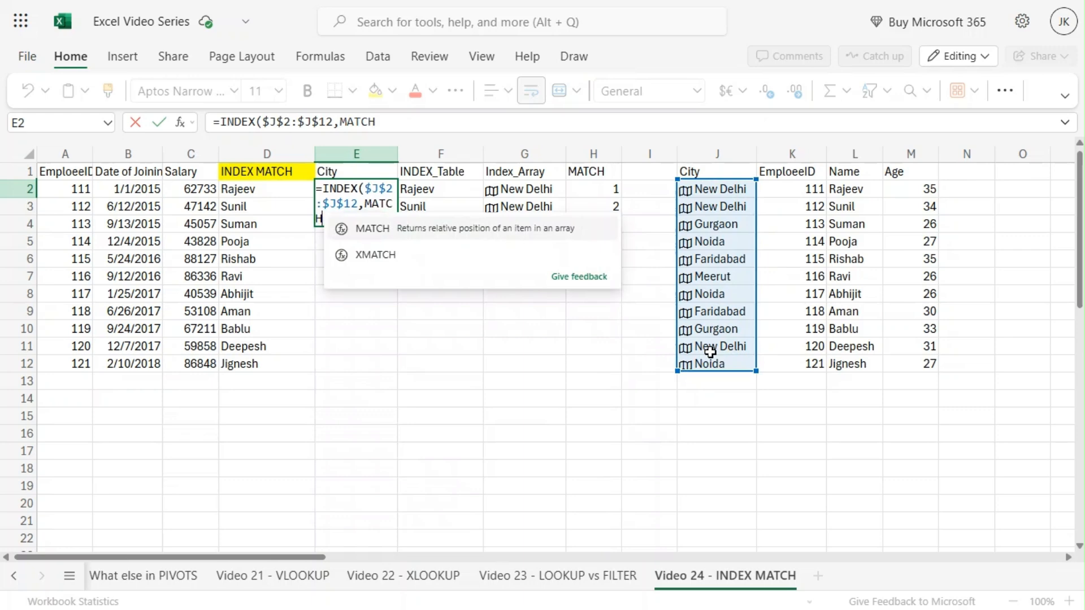
pyautogui.write('(')
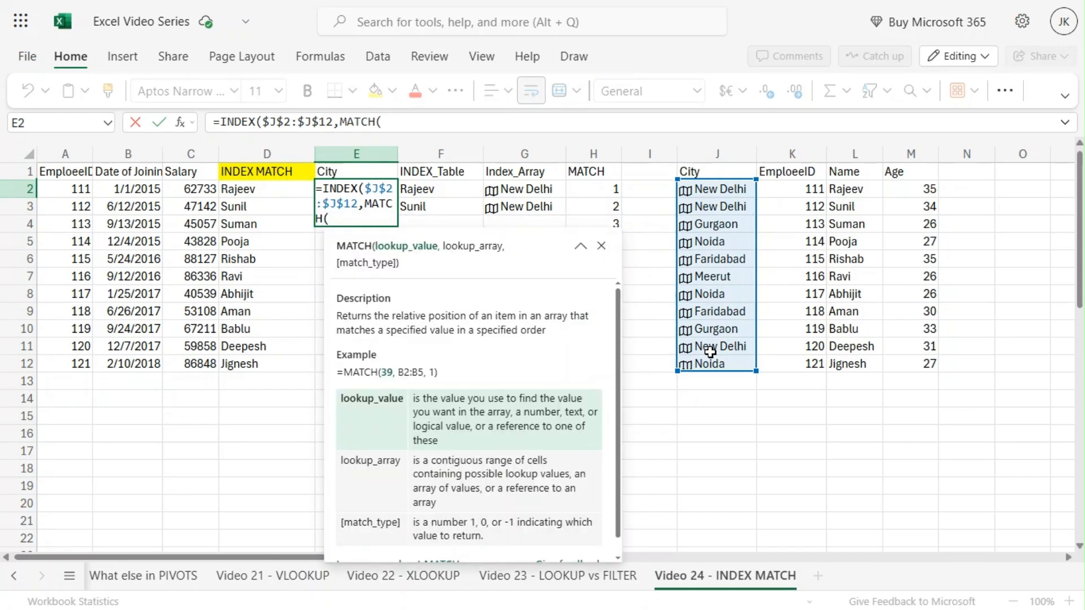
pyautogui.click(70, 187)
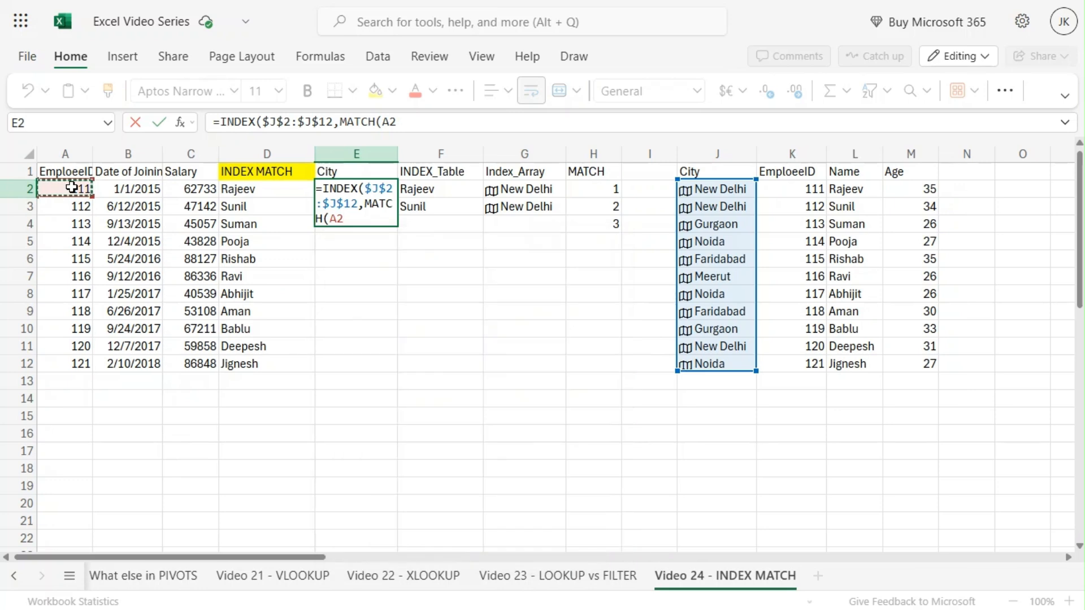
pyautogui.press('F4')
pyautogui.press('F4')
pyautogui.press('F4')
pyautogui.write(',')
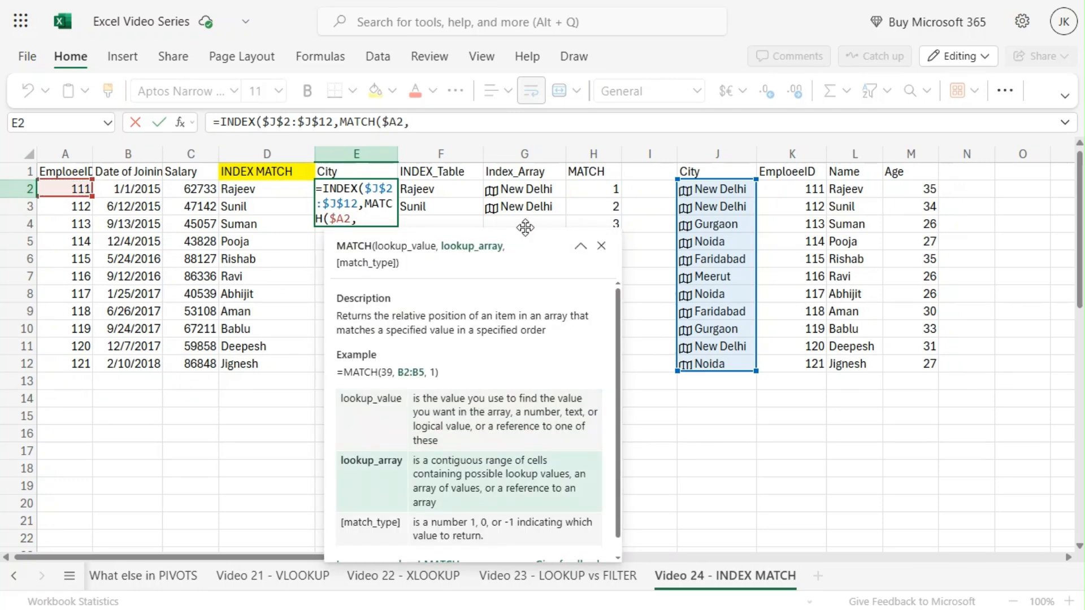
pyautogui.click(799, 191)
pyautogui.moveTo(799, 202); pyautogui.dragTo(791, 366)
pyautogui.press('F4')
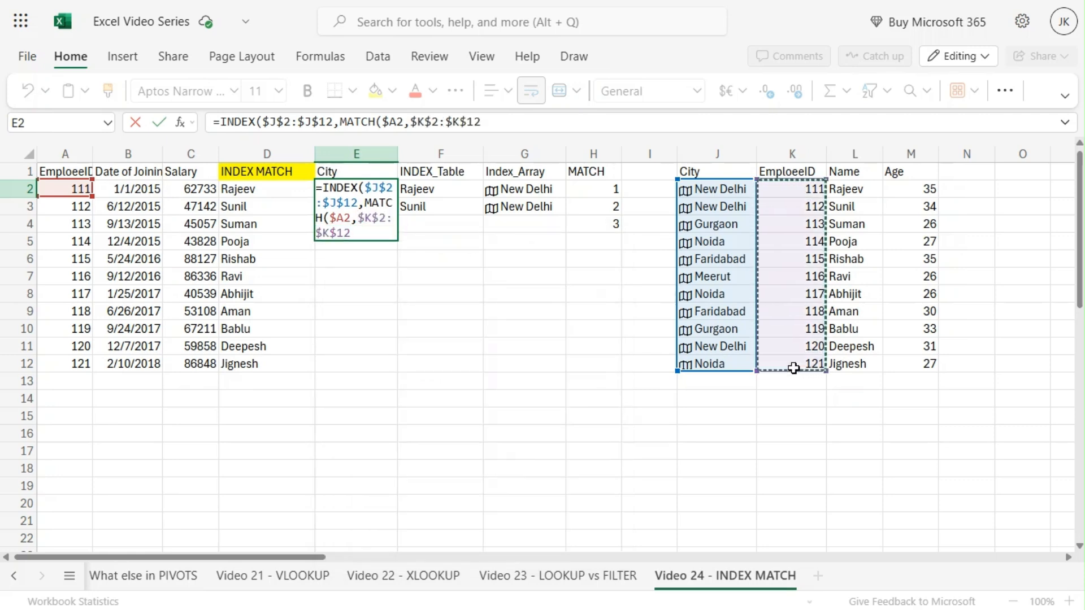
pyautogui.write(',0))')
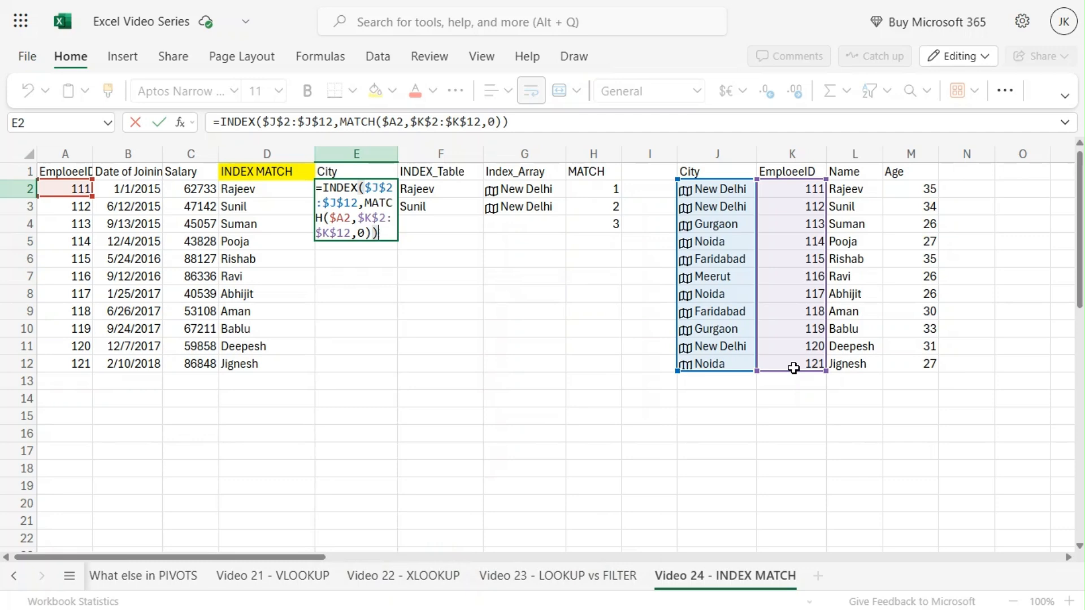
pyautogui.press('Return')
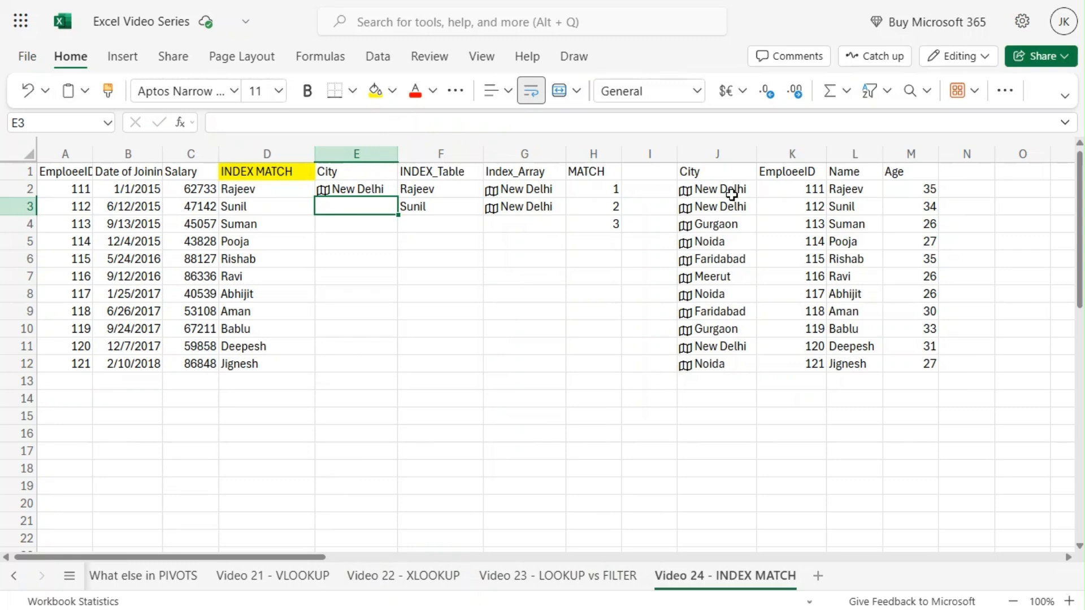
# Step: Copy the E2 formula down through E12
pyautogui.click(339, 188)
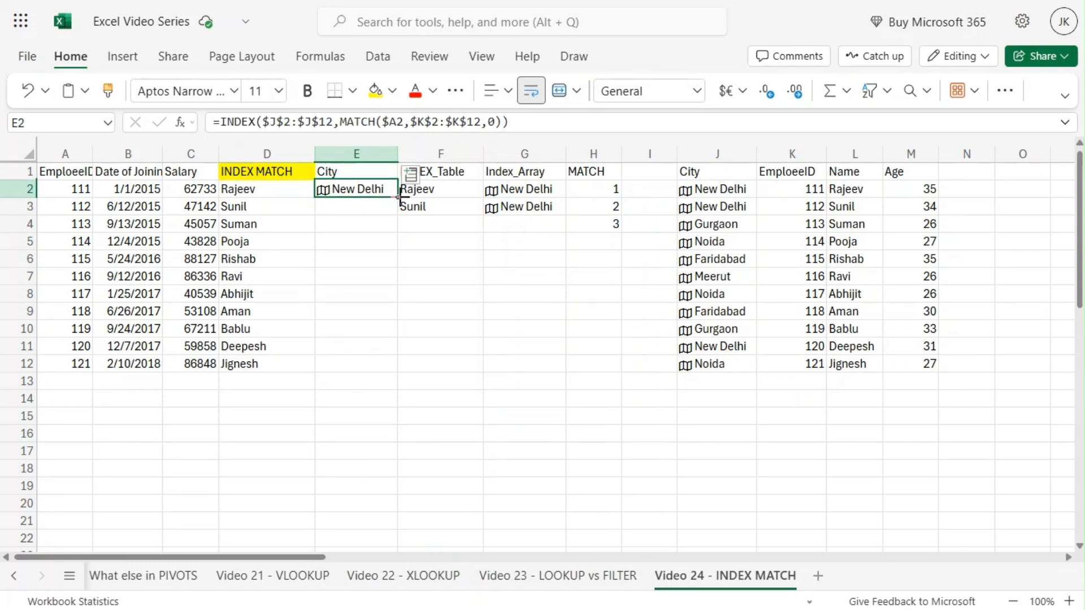
pyautogui.moveTo(400, 196); pyautogui.dragTo(375, 364)
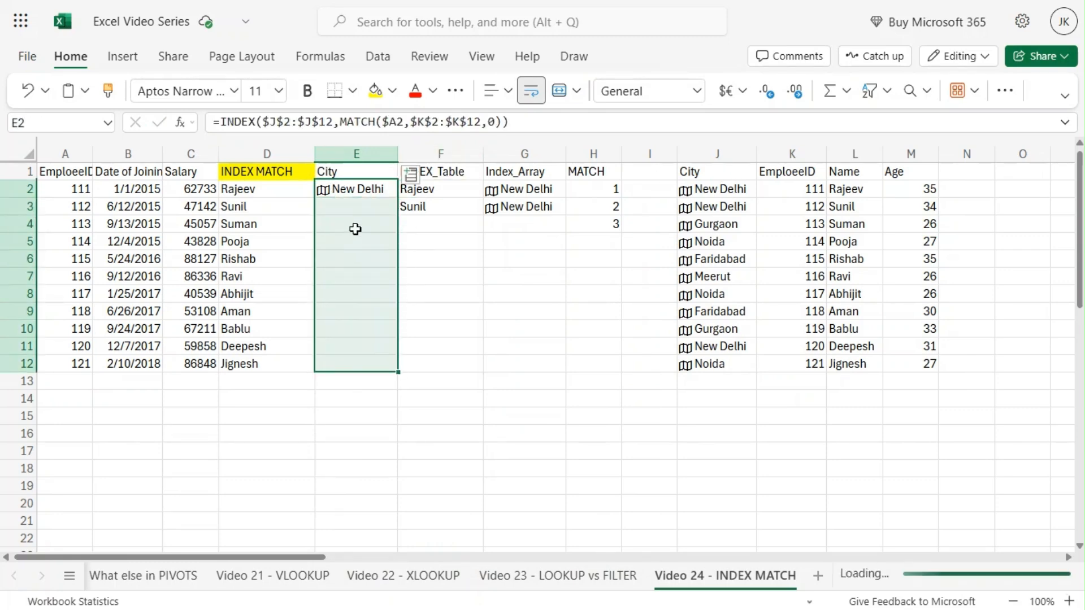
pyautogui.click(357, 205)
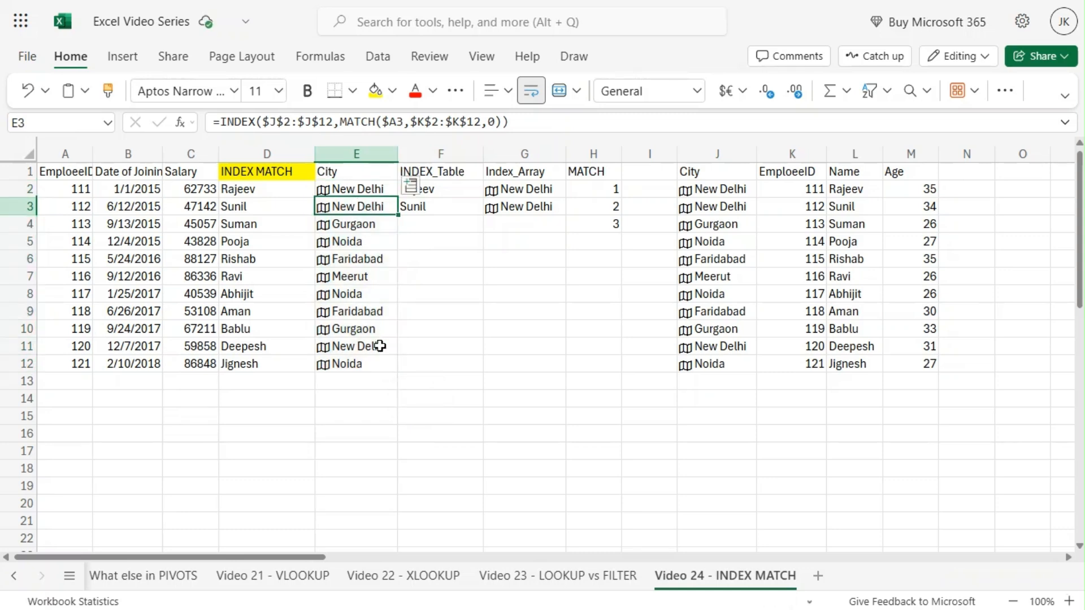
pyautogui.click(310, 420)
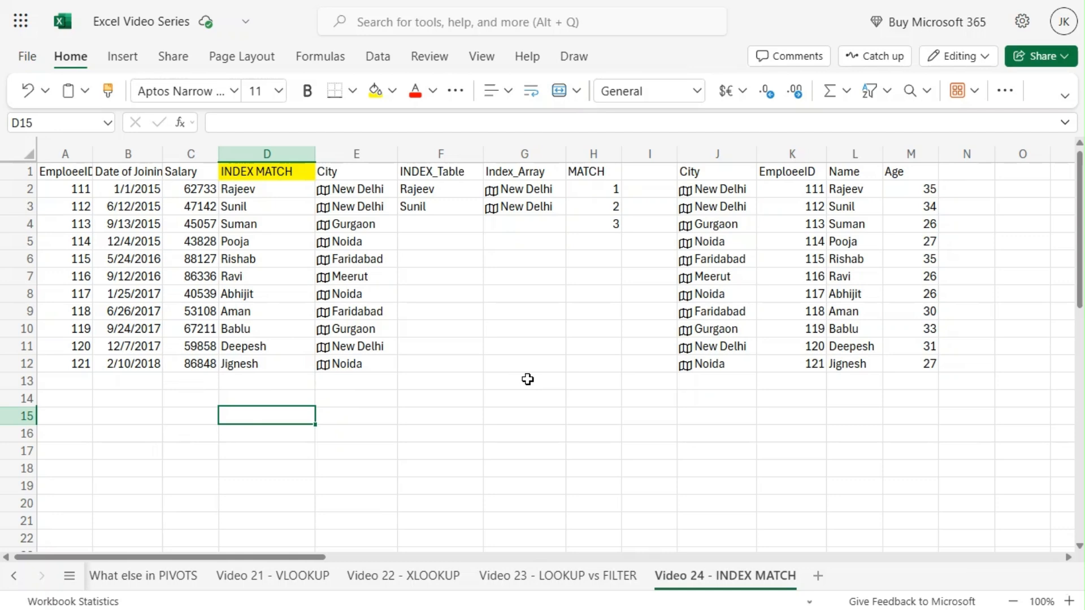